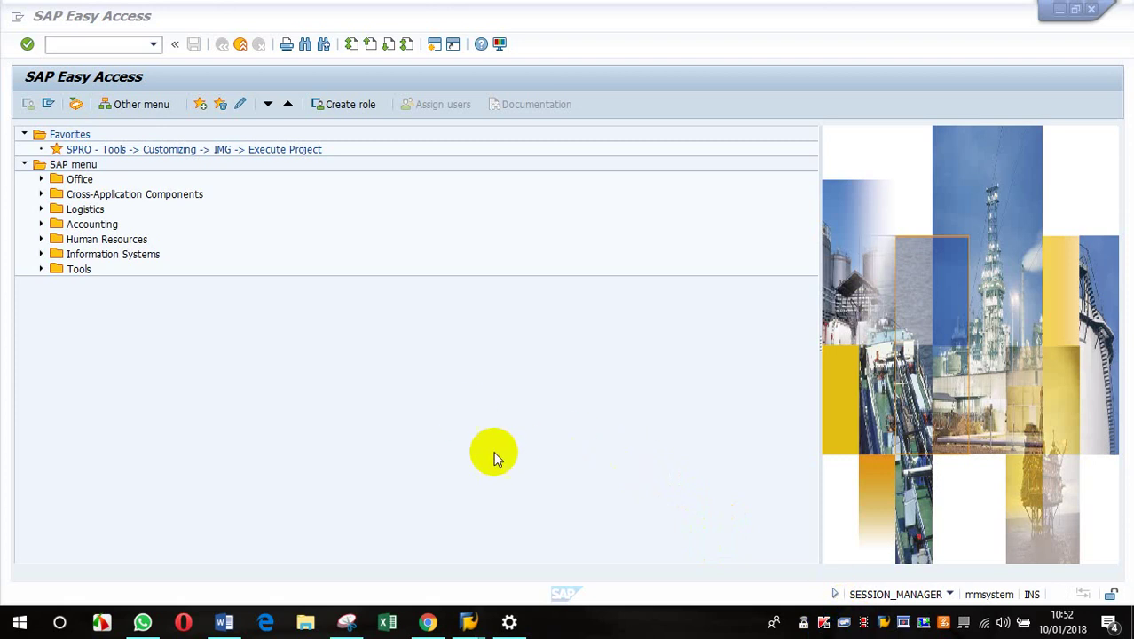
# Open the SAP Reference IMG through SPRO and expand Financial Accounting (New), Asset Accounting and its Organizational Structures.
pyautogui.doubleClick(108, 150)
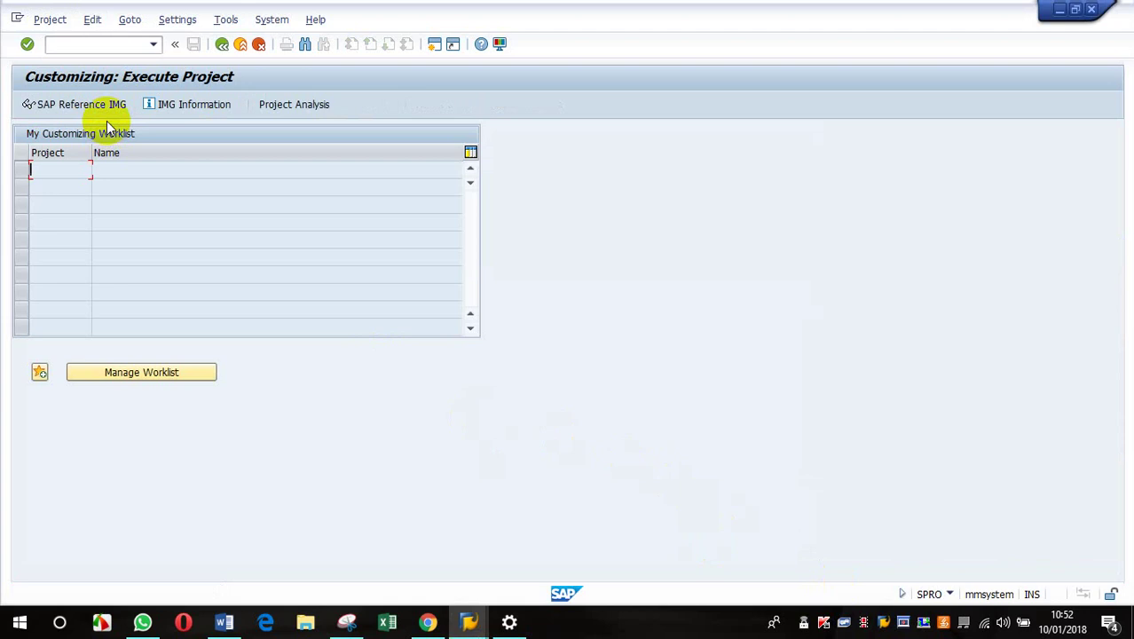
pyautogui.click(83, 104)
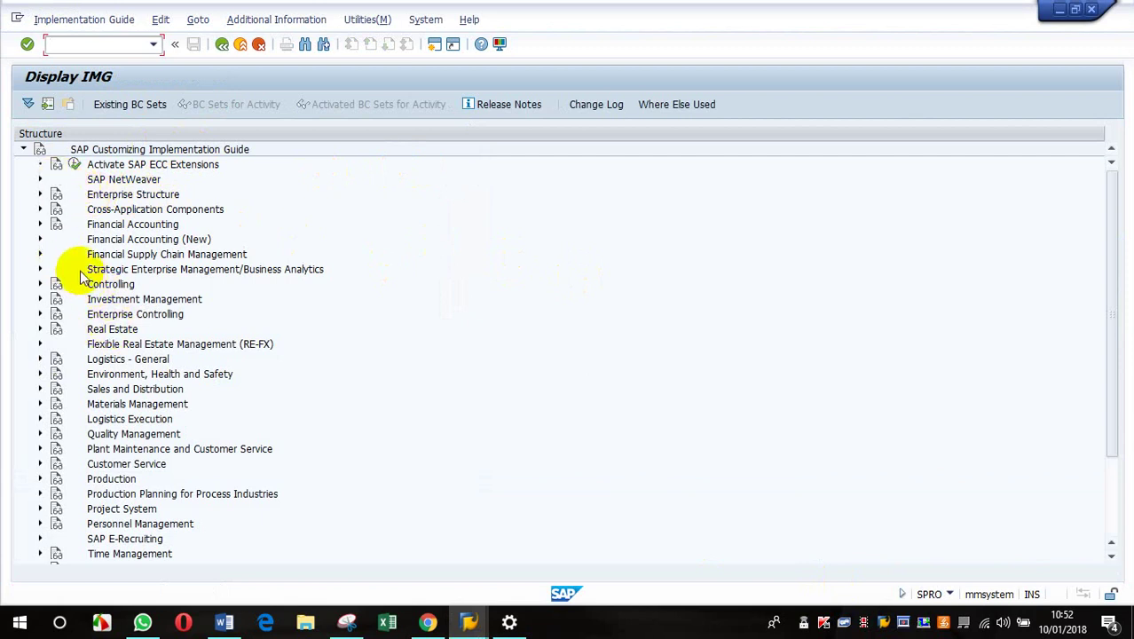
pyautogui.click(39, 240)
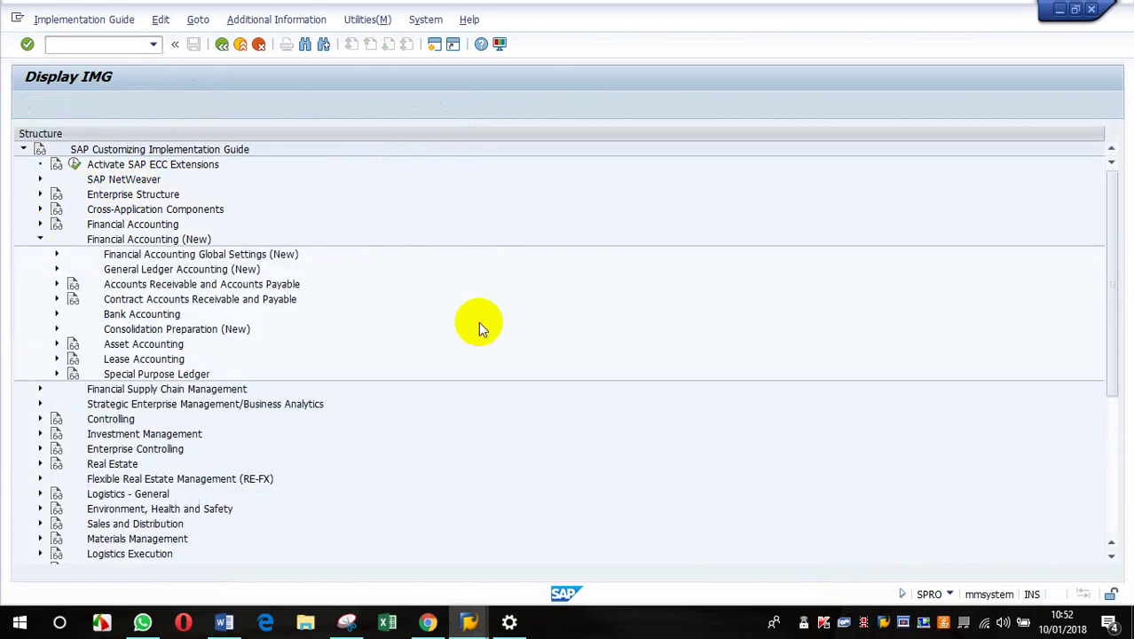
pyautogui.click(56, 346)
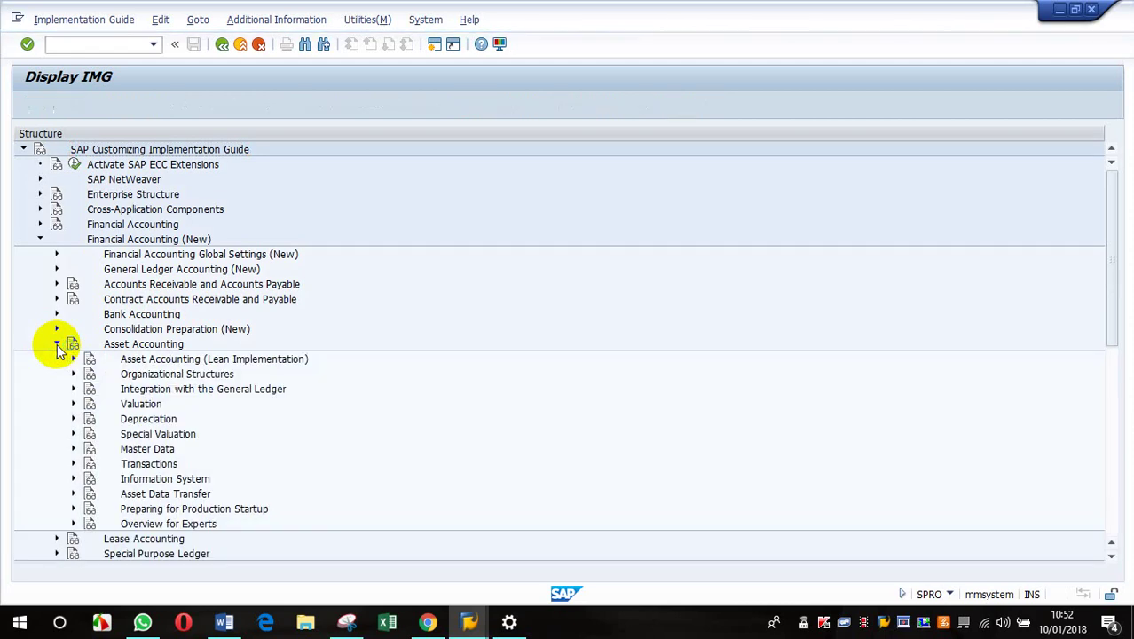
pyautogui.click(75, 373)
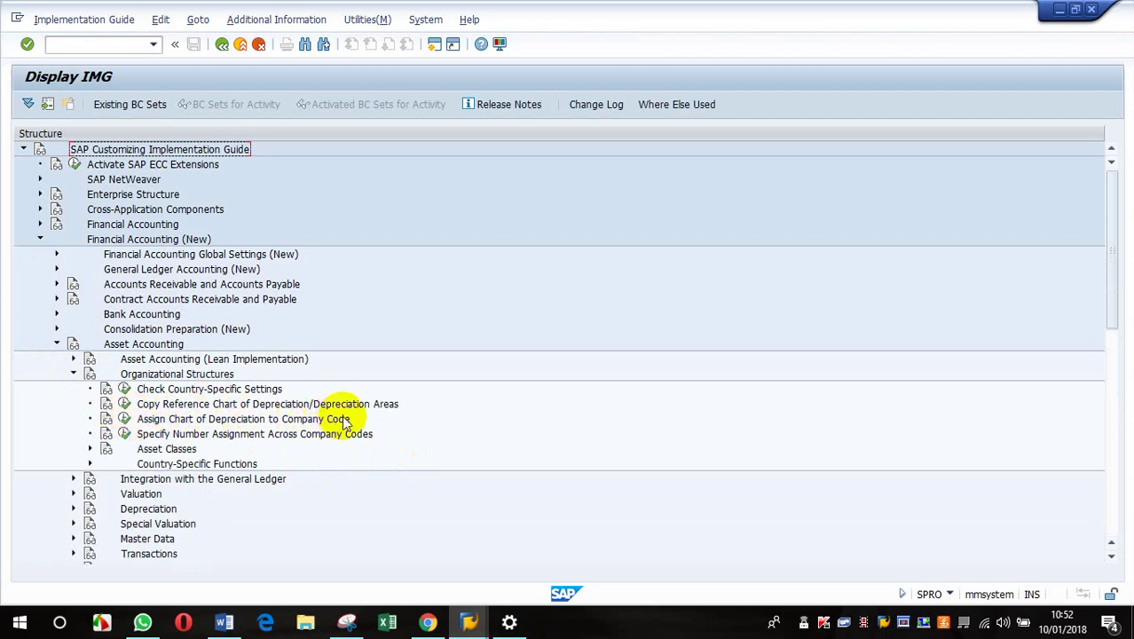
# Display the IMG Activity keys as additional information for the IMG tree and widen their column.
pyautogui.click(270, 19)
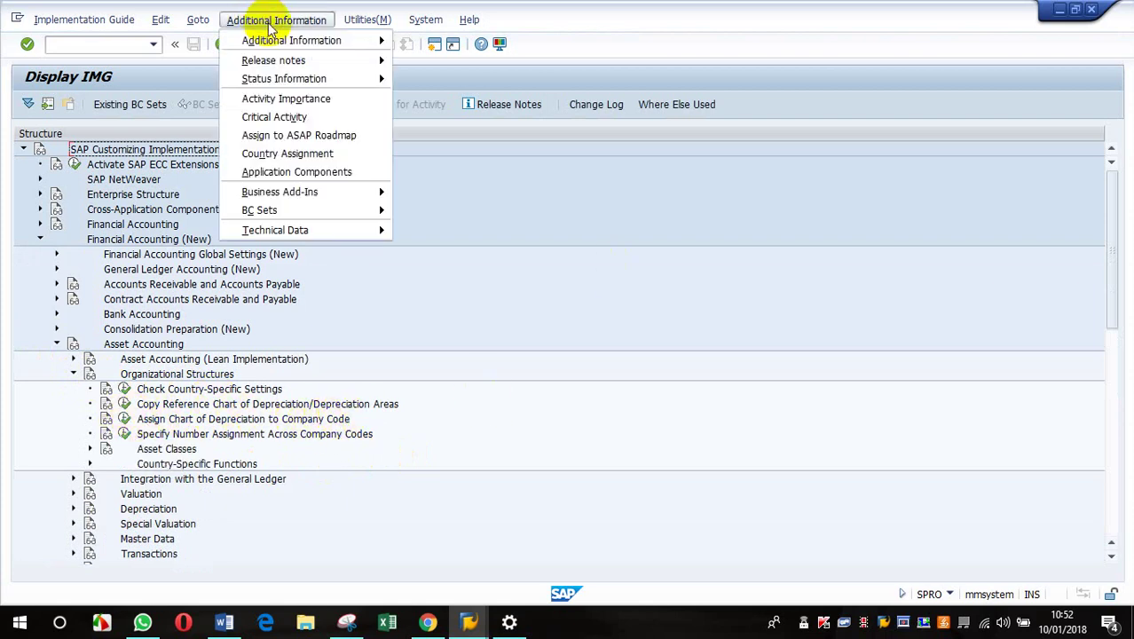
pyautogui.click(278, 41)
pyautogui.click(438, 59)
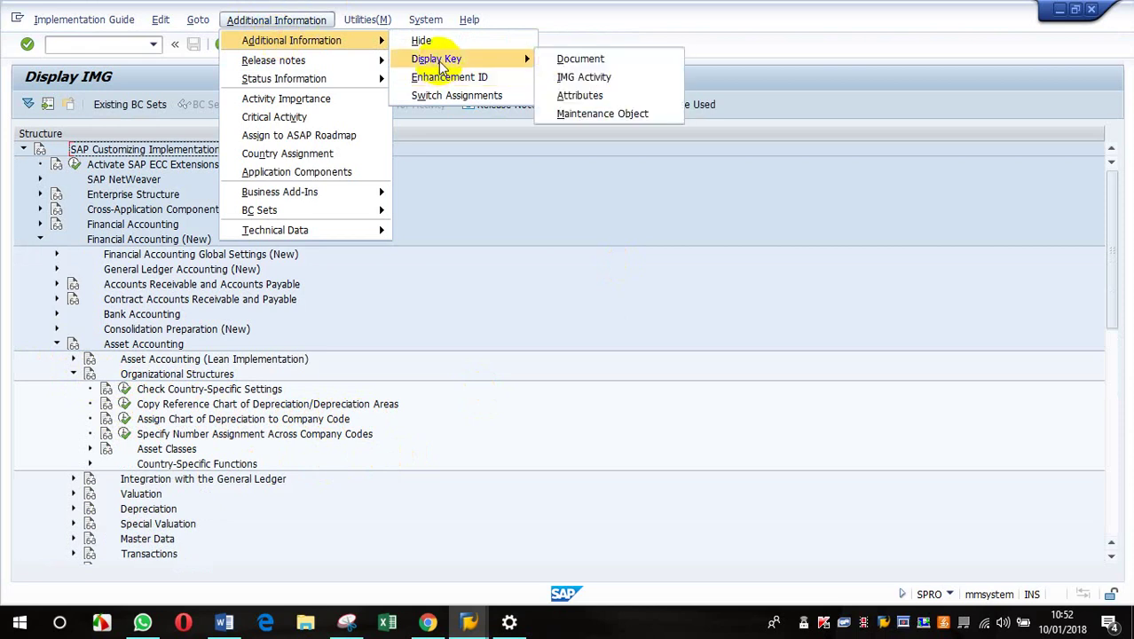
pyautogui.click(581, 77)
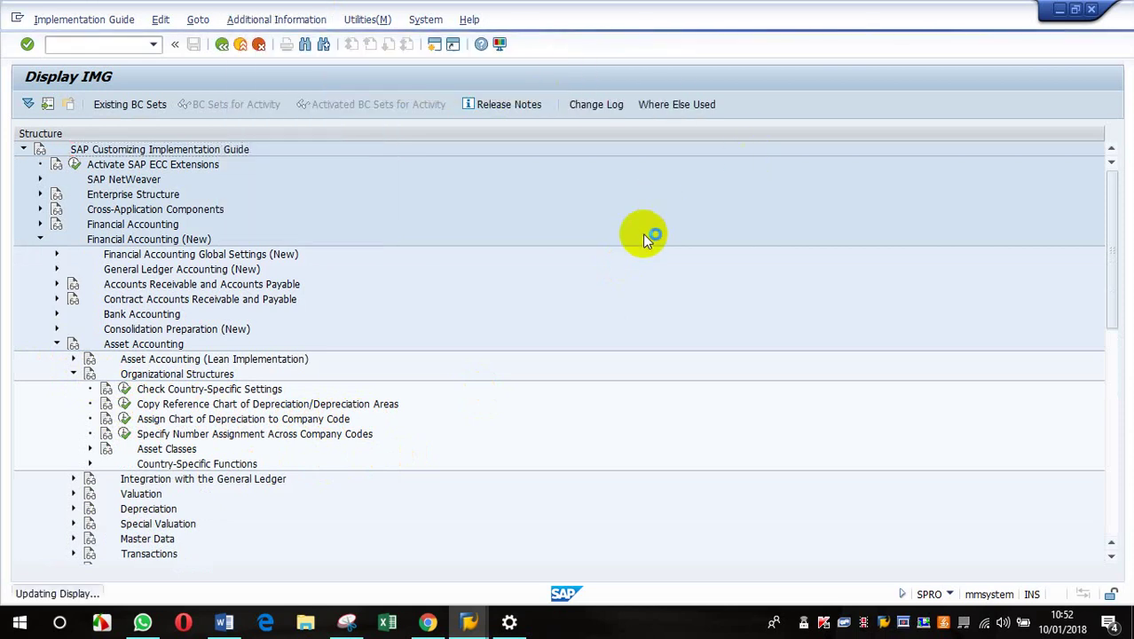
pyautogui.moveTo(540, 133); pyautogui.dragTo(631, 147)
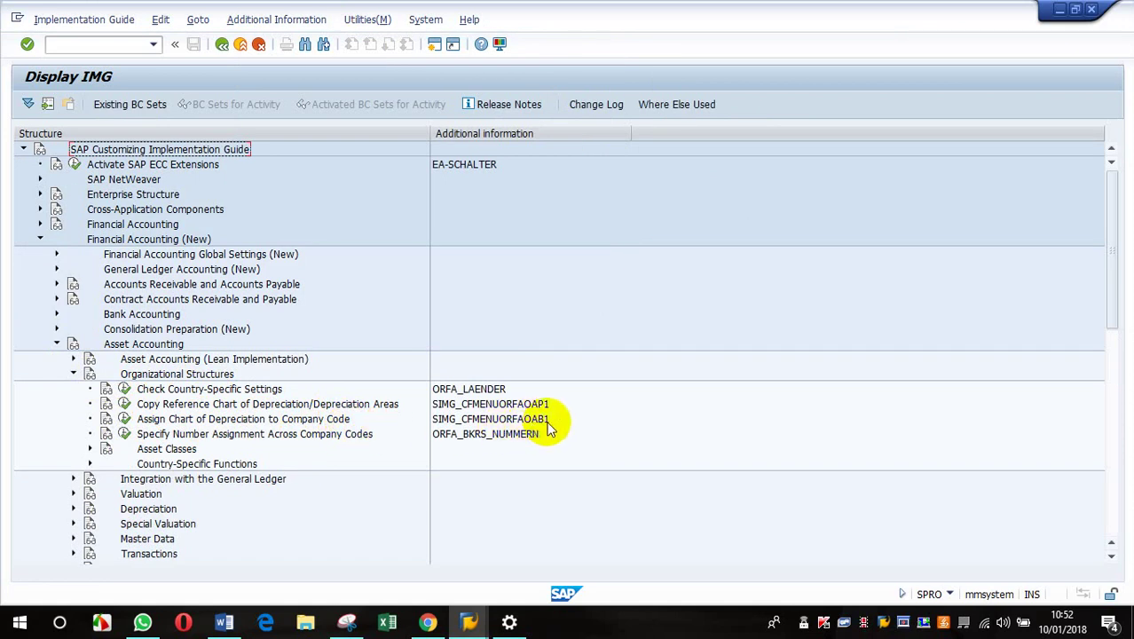
# In Assign Chart of Depreciation to Company Code, enter chart AD01 for company code AD01 (Audi UK Ltd) and try to save.
pyautogui.click(125, 419)
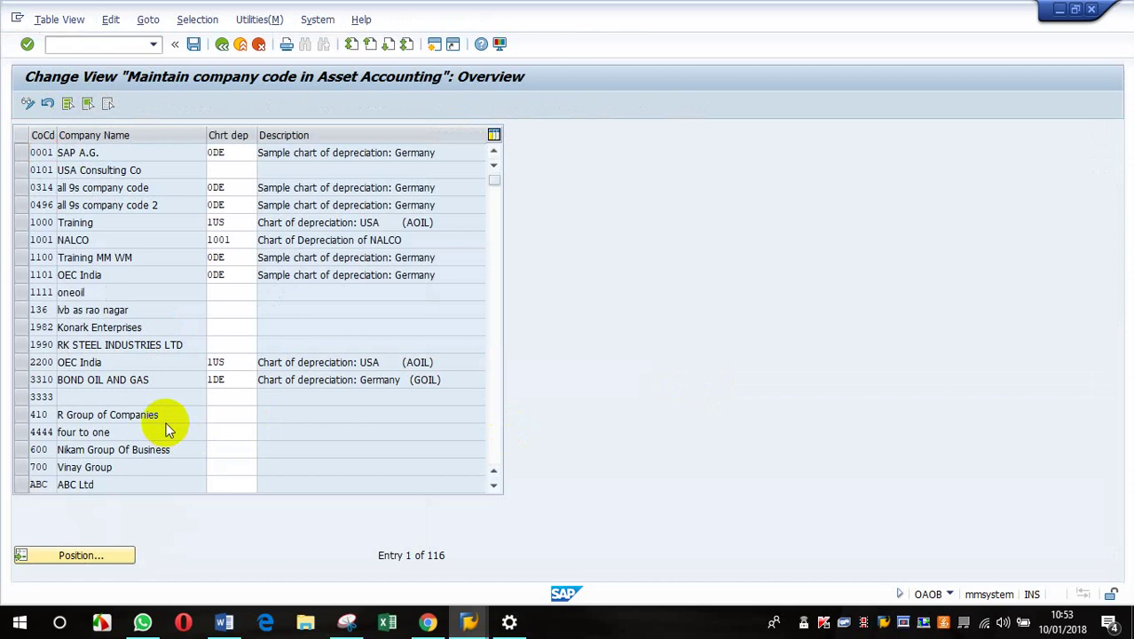
pyautogui.scroll(-2, 168, 431)
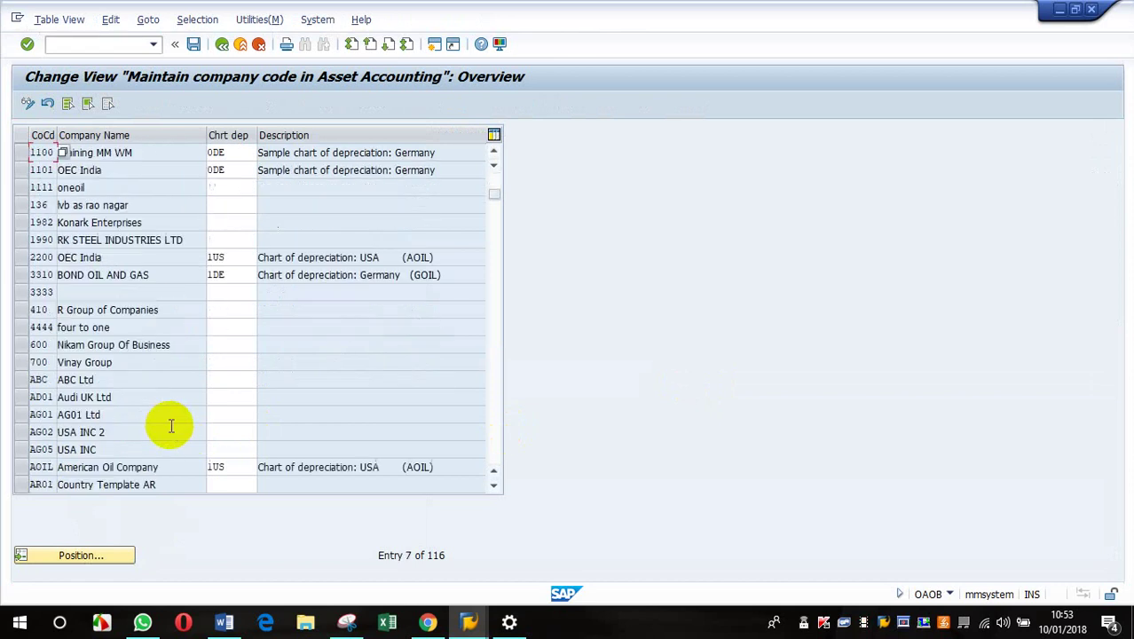
pyautogui.click(21, 400)
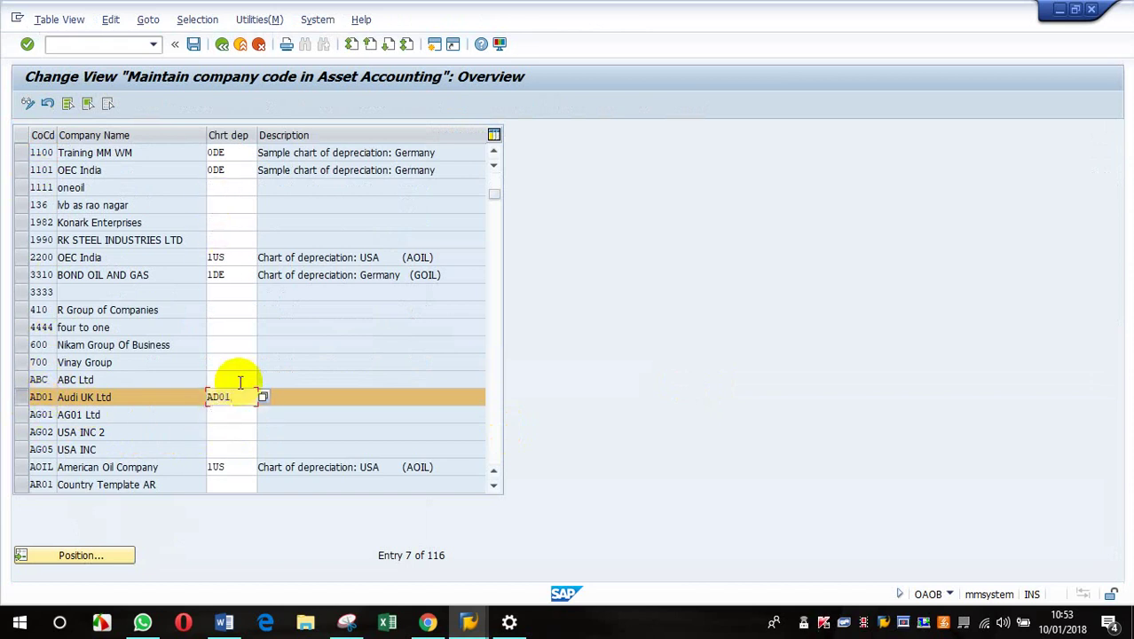
pyautogui.click(27, 43)
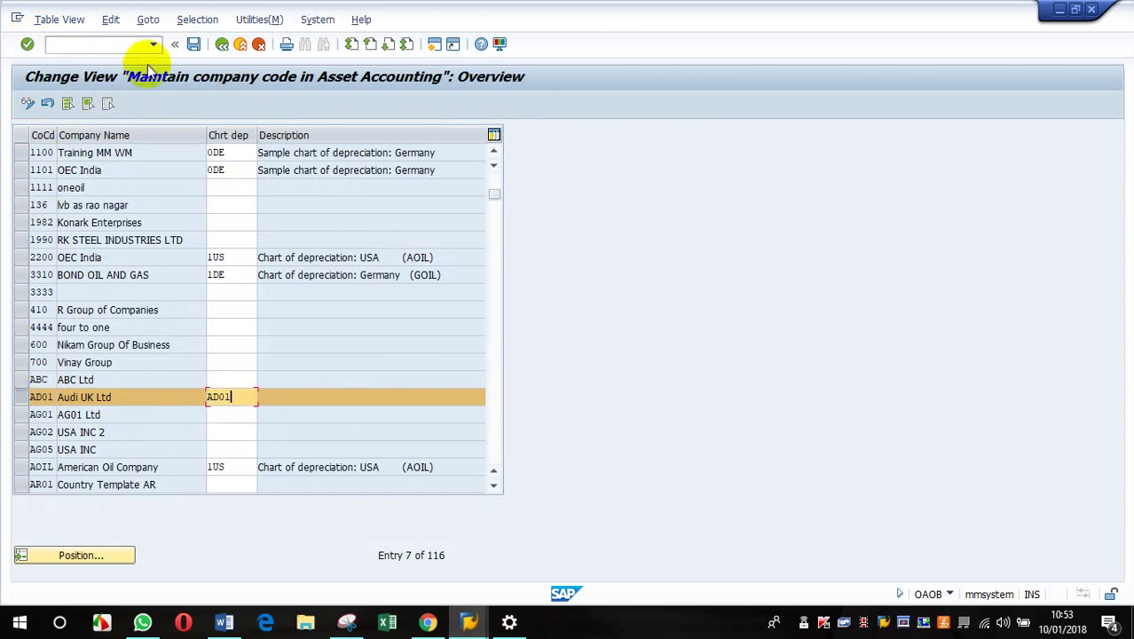
pyautogui.click(193, 43)
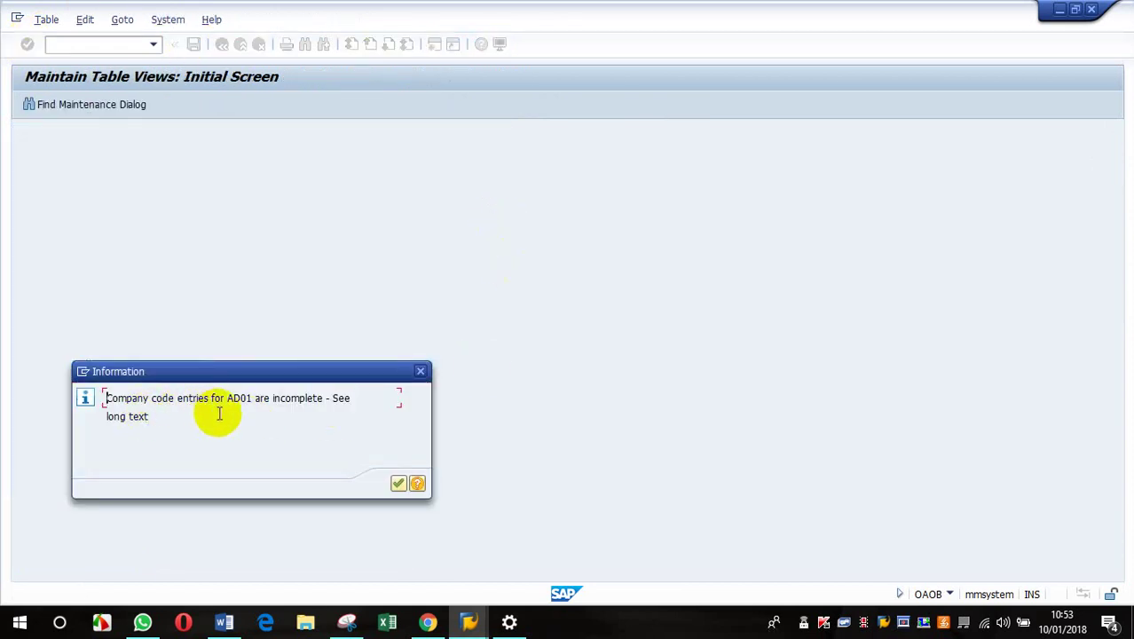
pyautogui.click(397, 485)
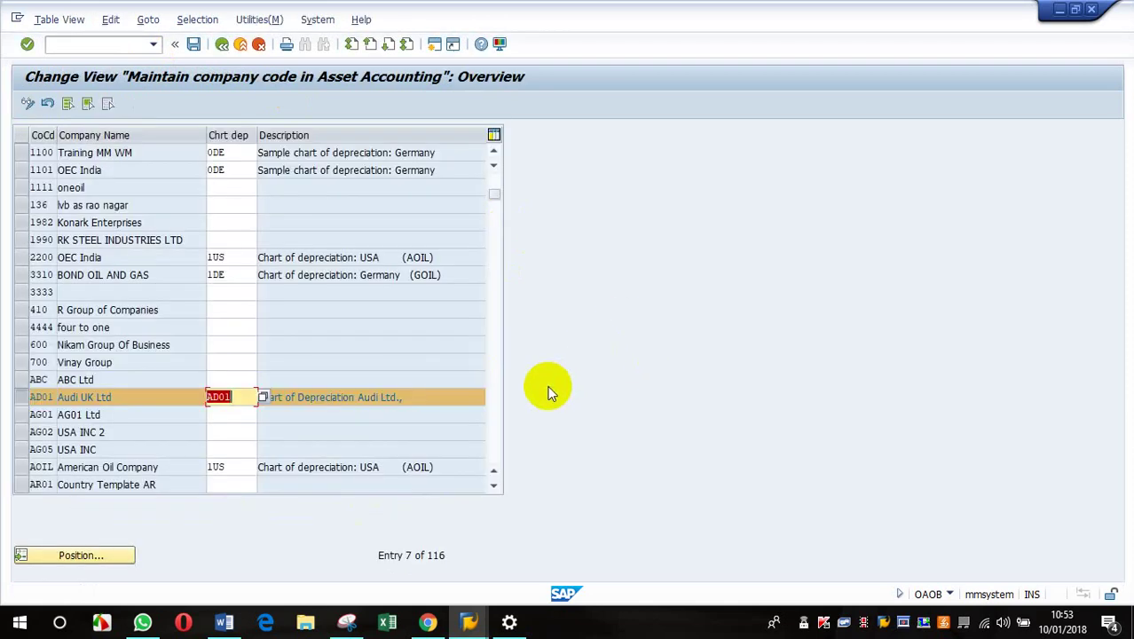
# Retry saving the AD01 assignment, read the long text of the resulting message, and close the message.
pyautogui.click(193, 44)
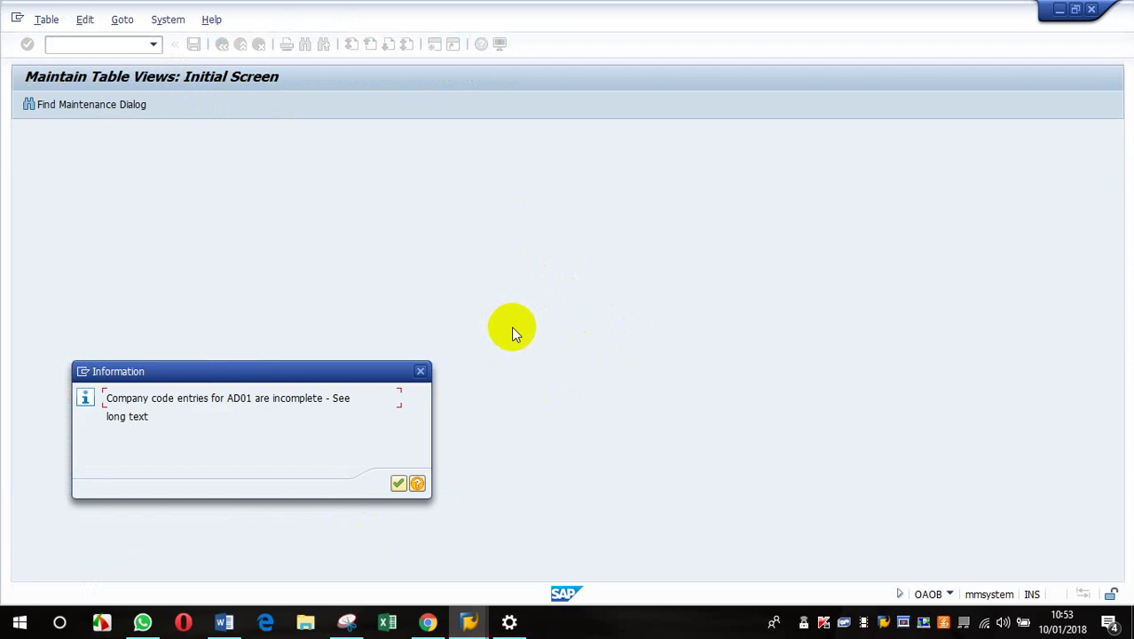
pyautogui.click(417, 485)
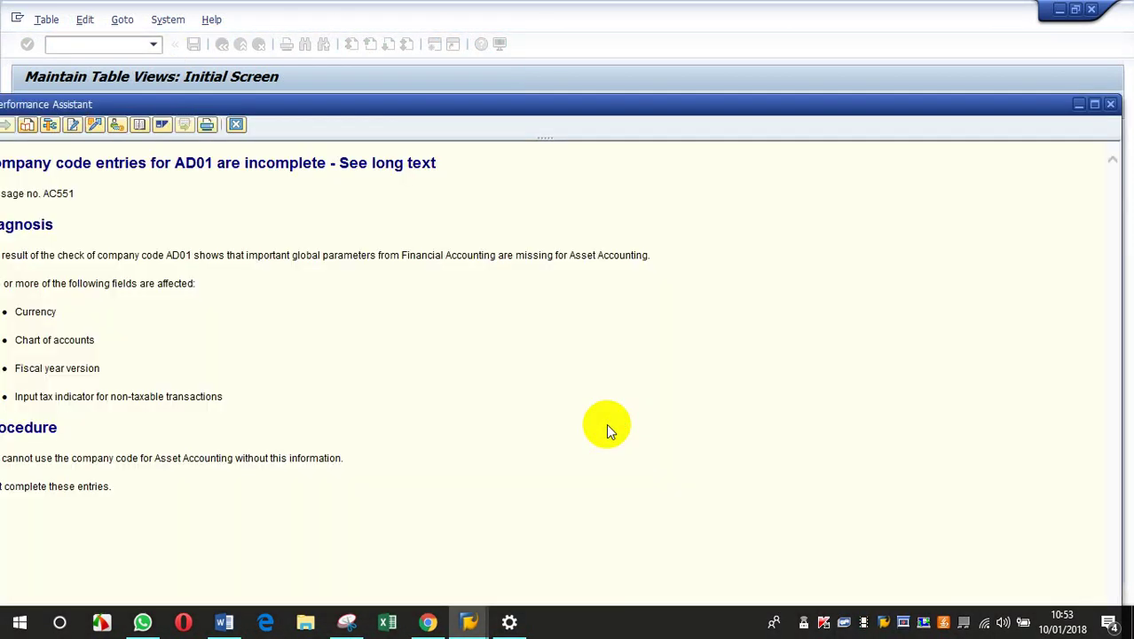
pyautogui.moveTo(306, 104); pyautogui.dragTo(512, 90)
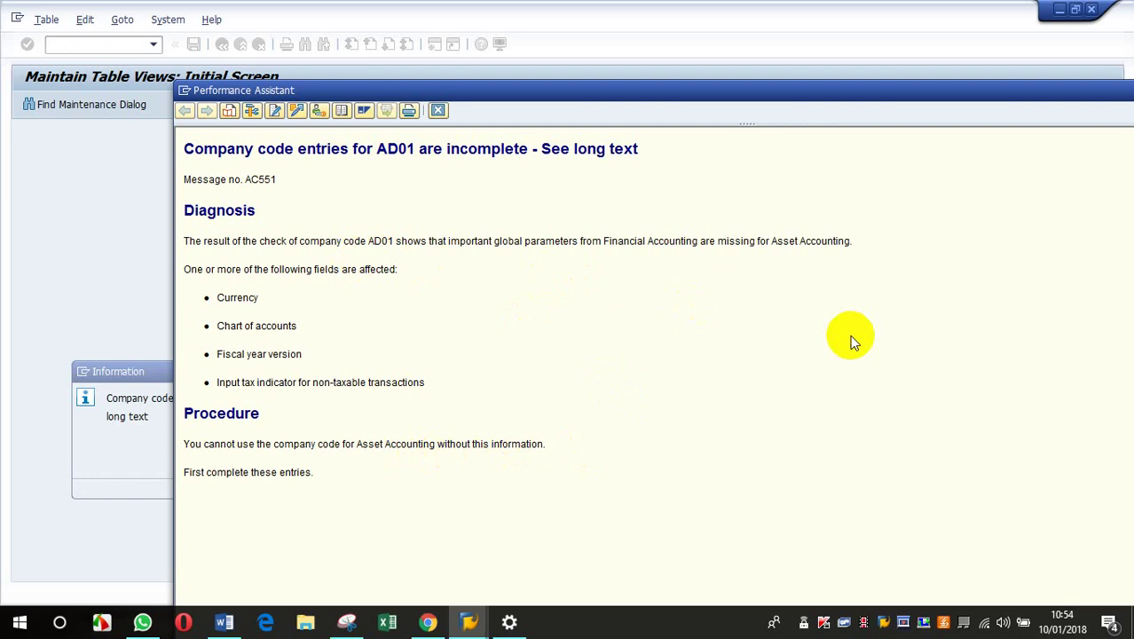
pyautogui.moveTo(914, 97); pyautogui.dragTo(875, 101)
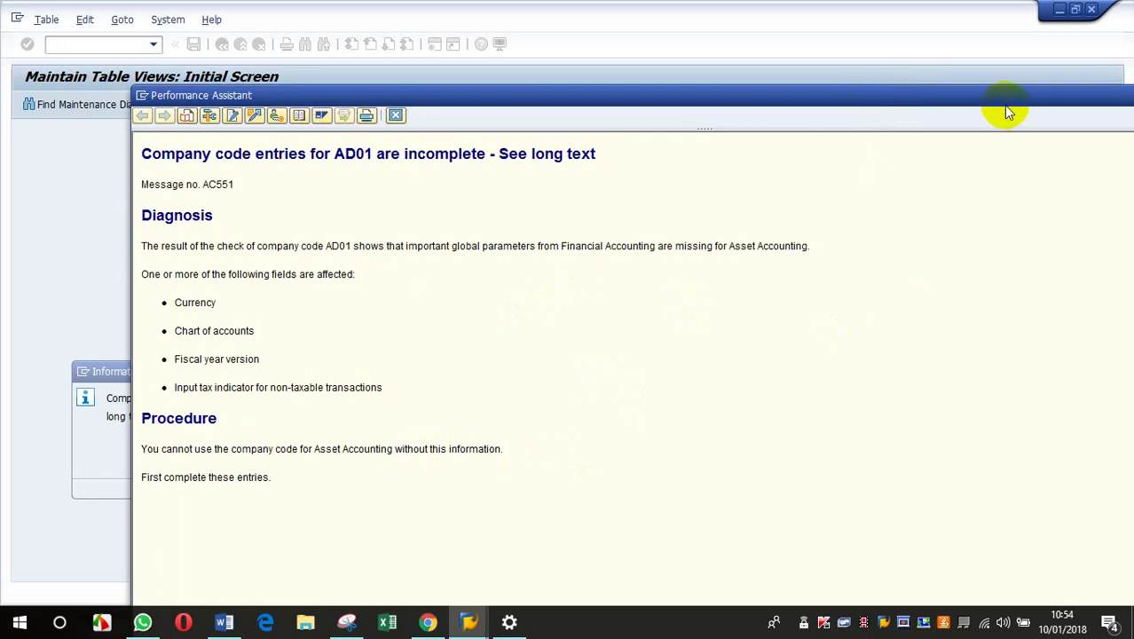
pyautogui.moveTo(1009, 108); pyautogui.dragTo(798, 124)
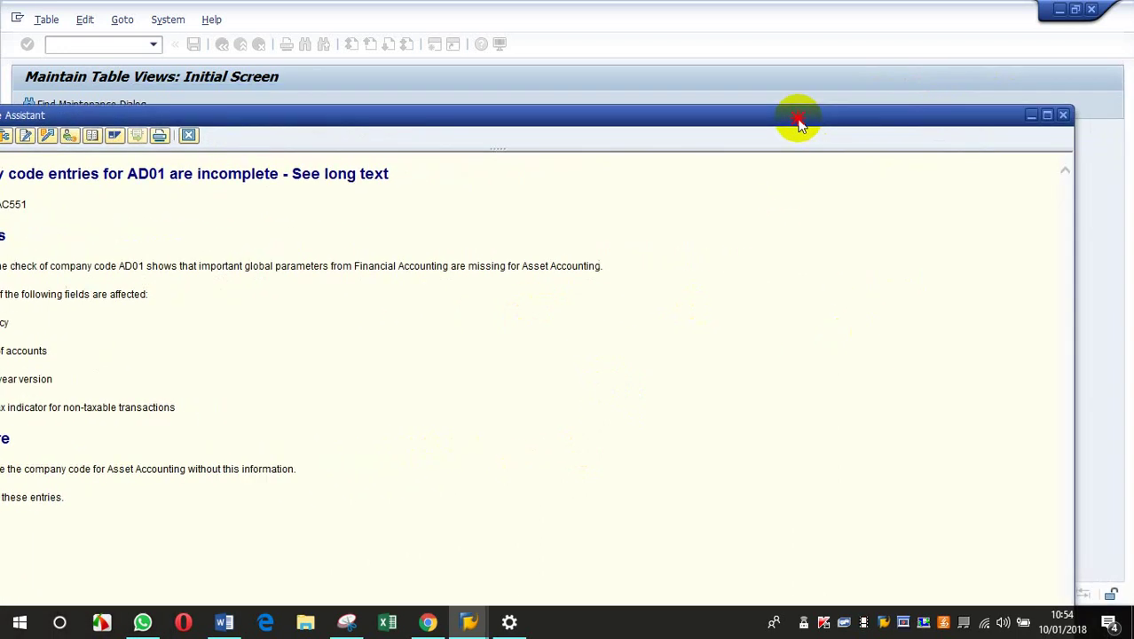
pyautogui.click(1062, 116)
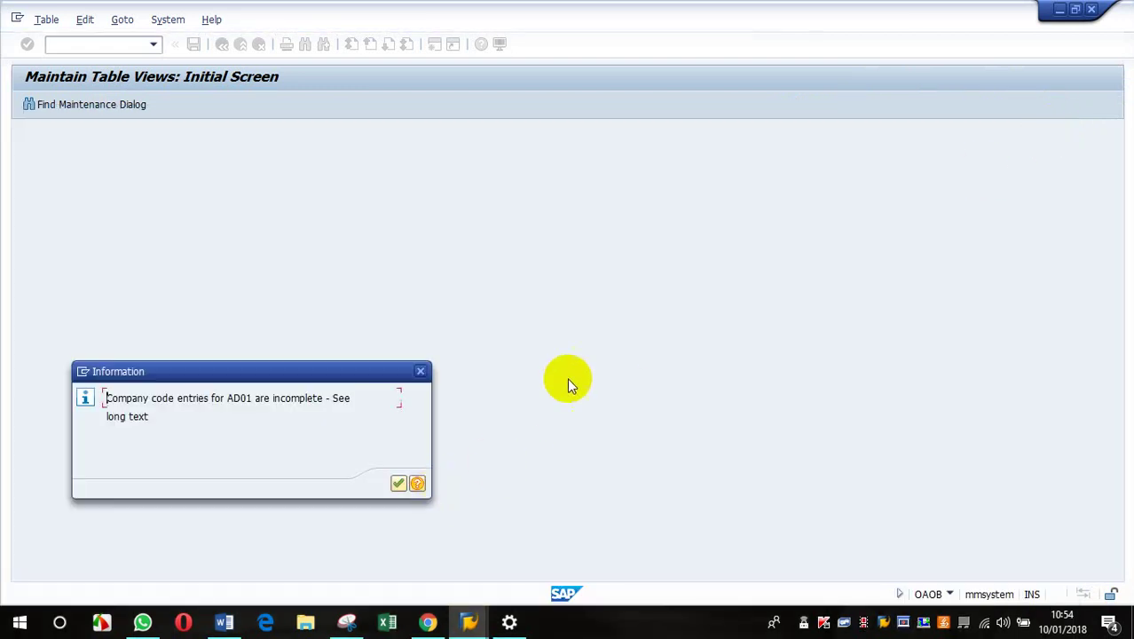
pyautogui.click(398, 483)
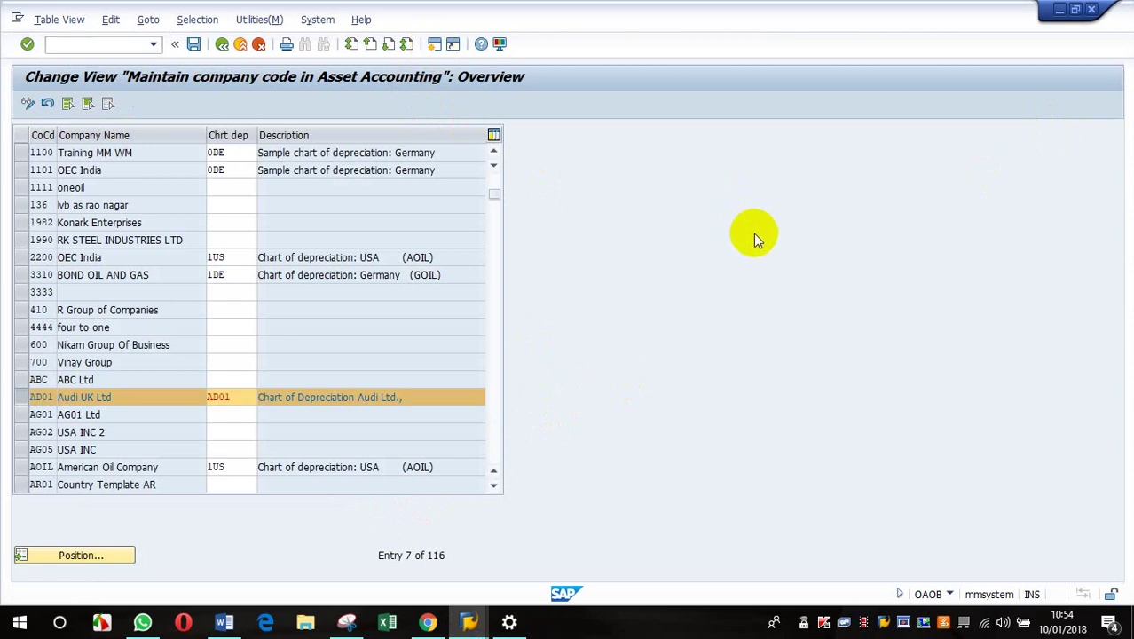
# In a new session, open the SAP Reference IMG and expand Tax on Sales/Purchases under Financial Accounting Global Settings (New).
pyautogui.press('F3')
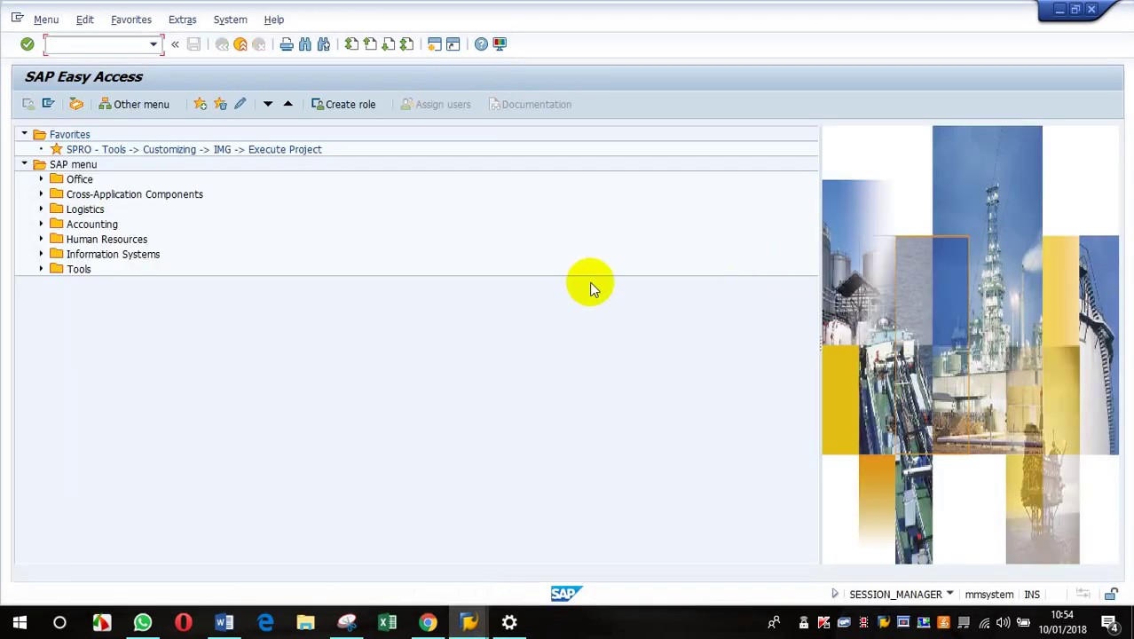
pyautogui.doubleClick(88, 153)
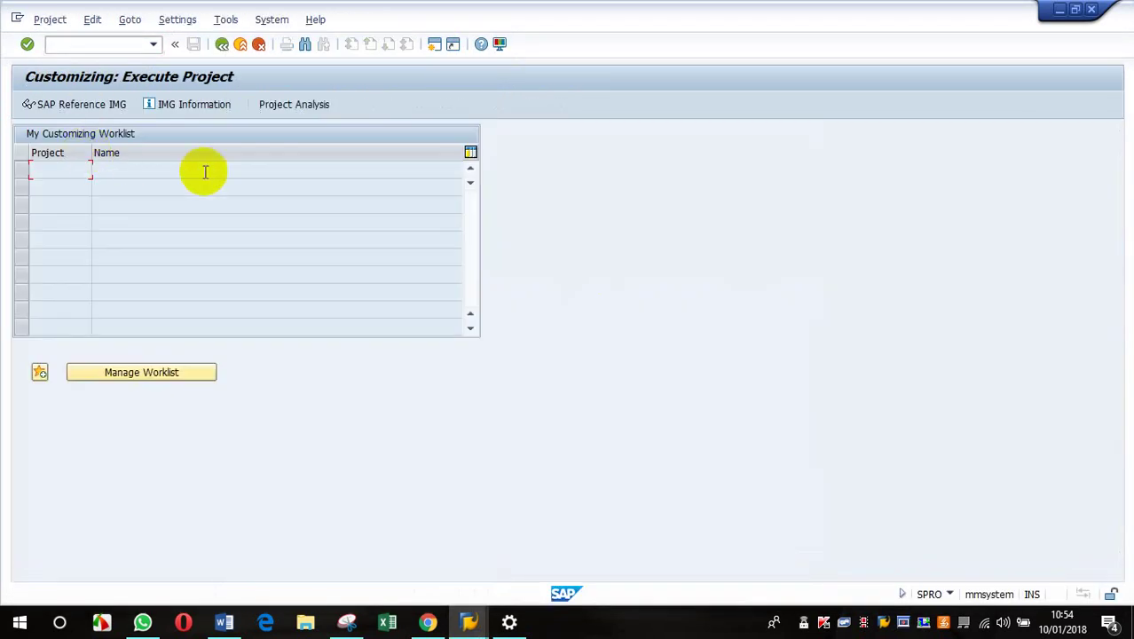
pyautogui.click(92, 106)
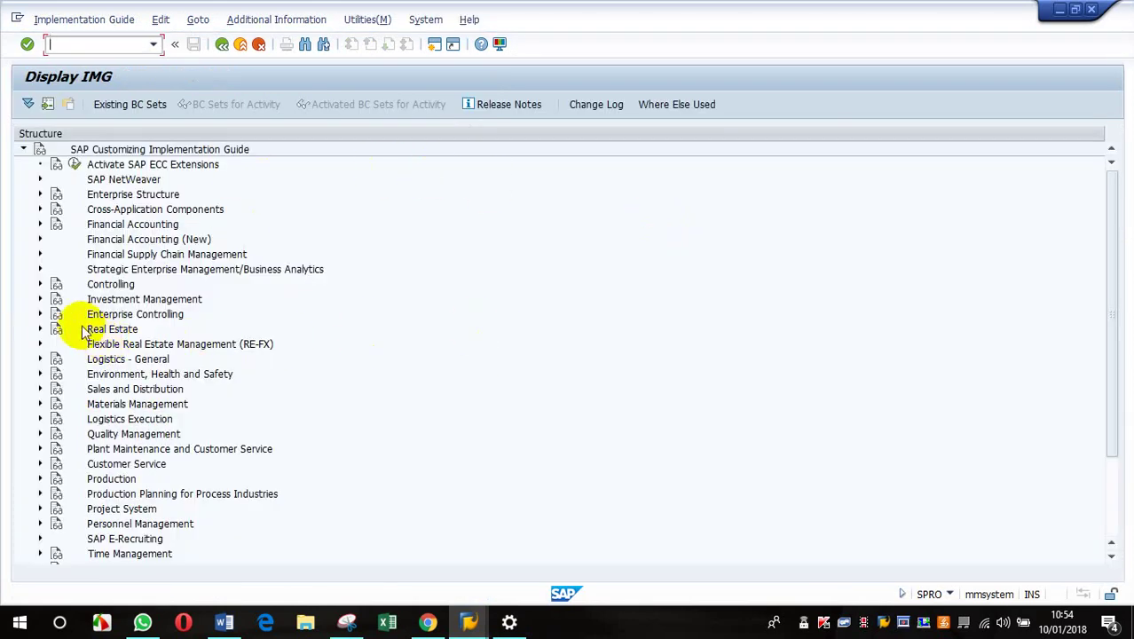
pyautogui.click(39, 239)
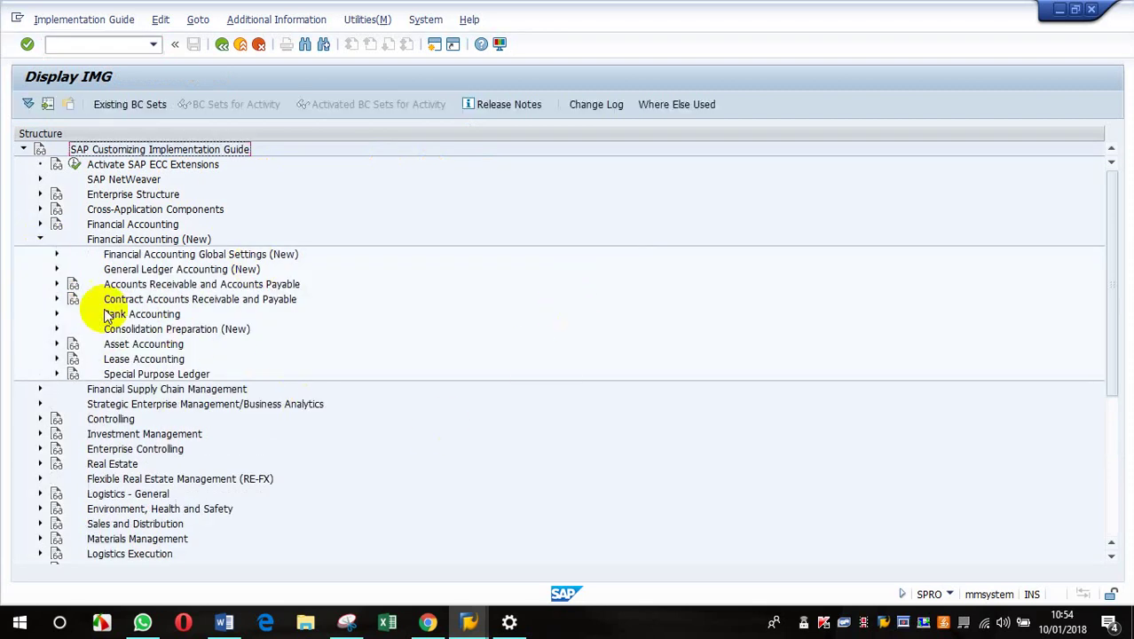
pyautogui.click(56, 254)
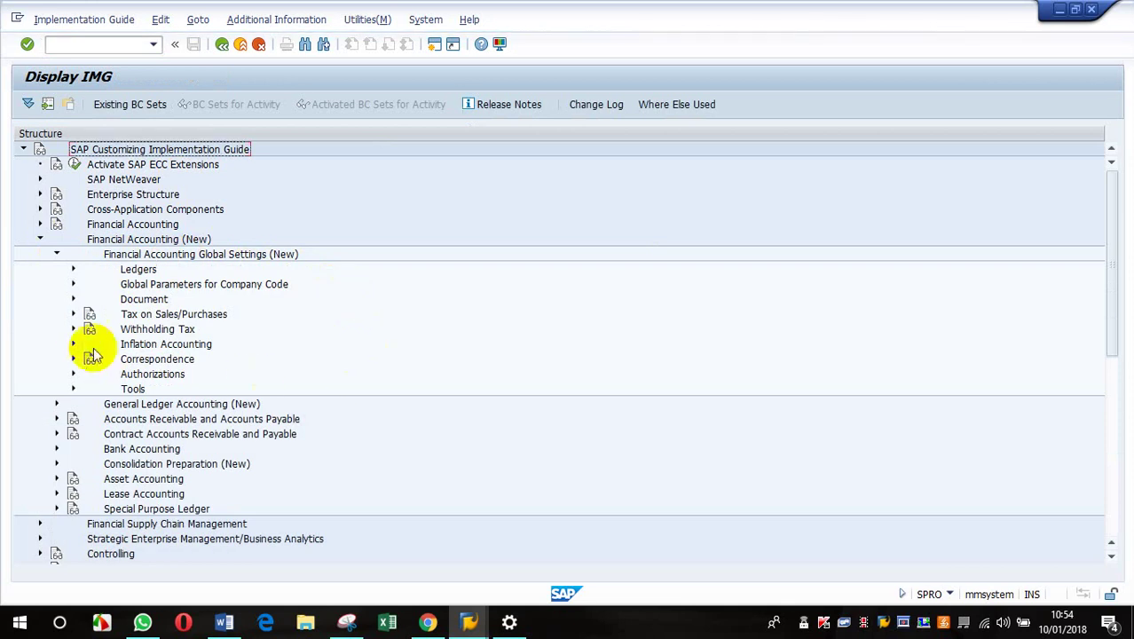
pyautogui.click(73, 315)
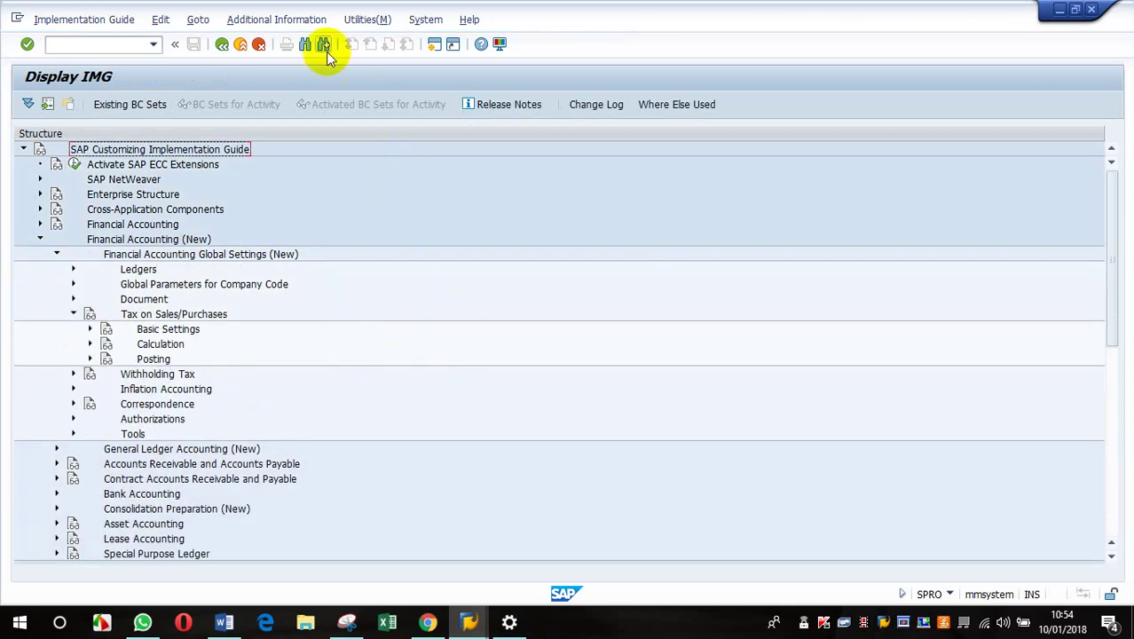
# Show the IMG Activity keys beside the IMG structure in the new session.
pyautogui.click(298, 24)
pyautogui.moveTo(311, 40)
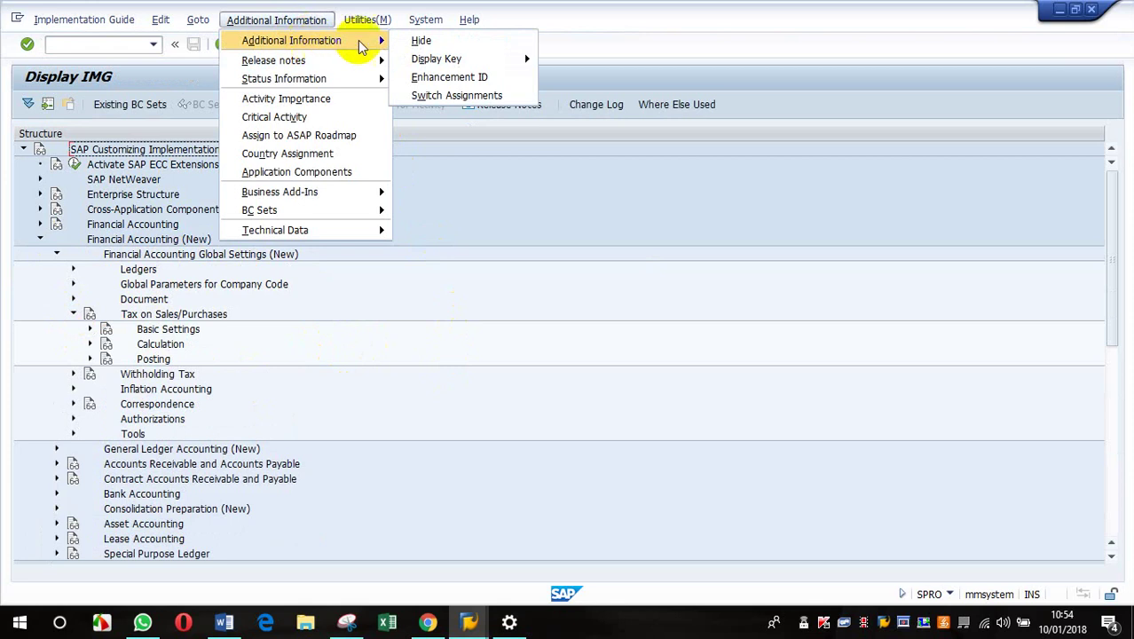
pyautogui.moveTo(526, 58)
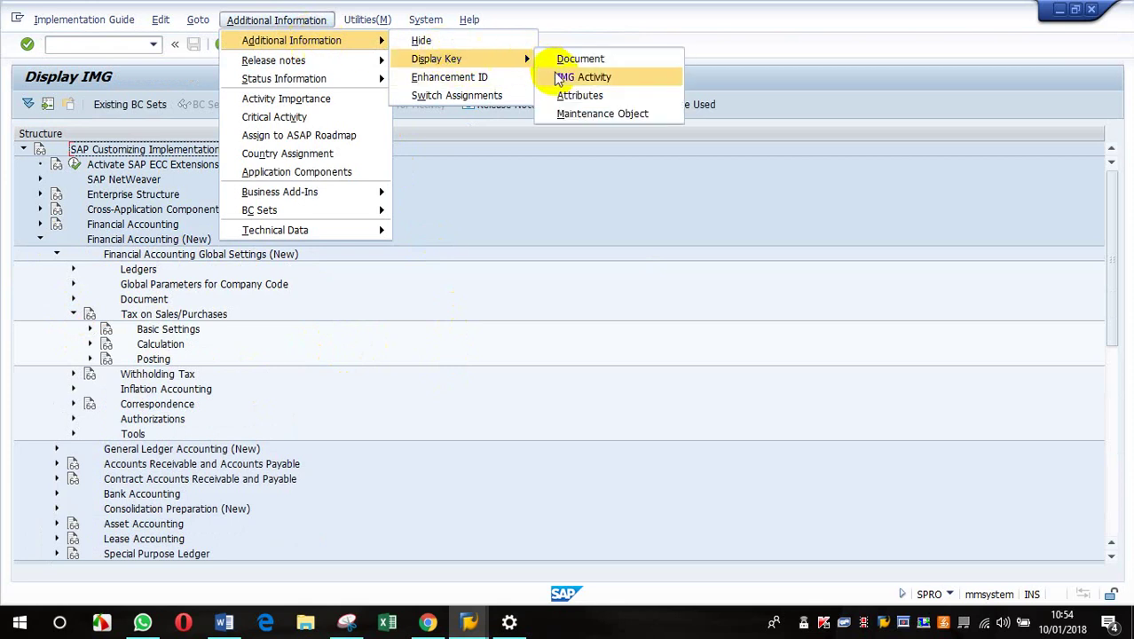
pyautogui.click(554, 78)
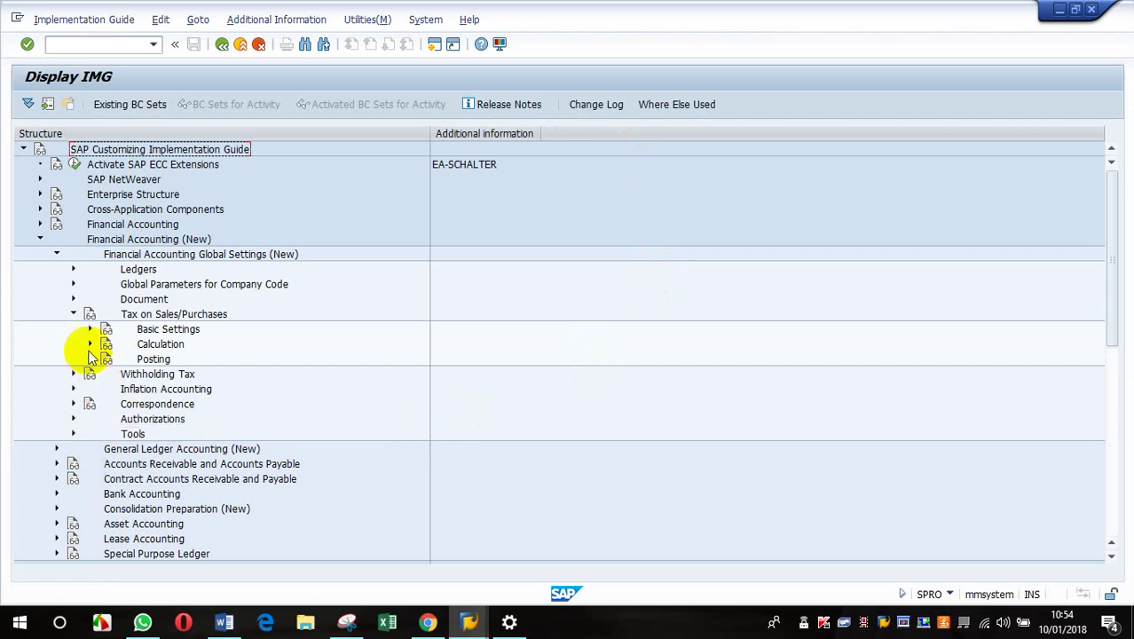
# Try to open Assign Tax Codes for Non-Taxable Transactions under Posting, and switch back to the Asset Accounting company code session.
pyautogui.click(90, 359)
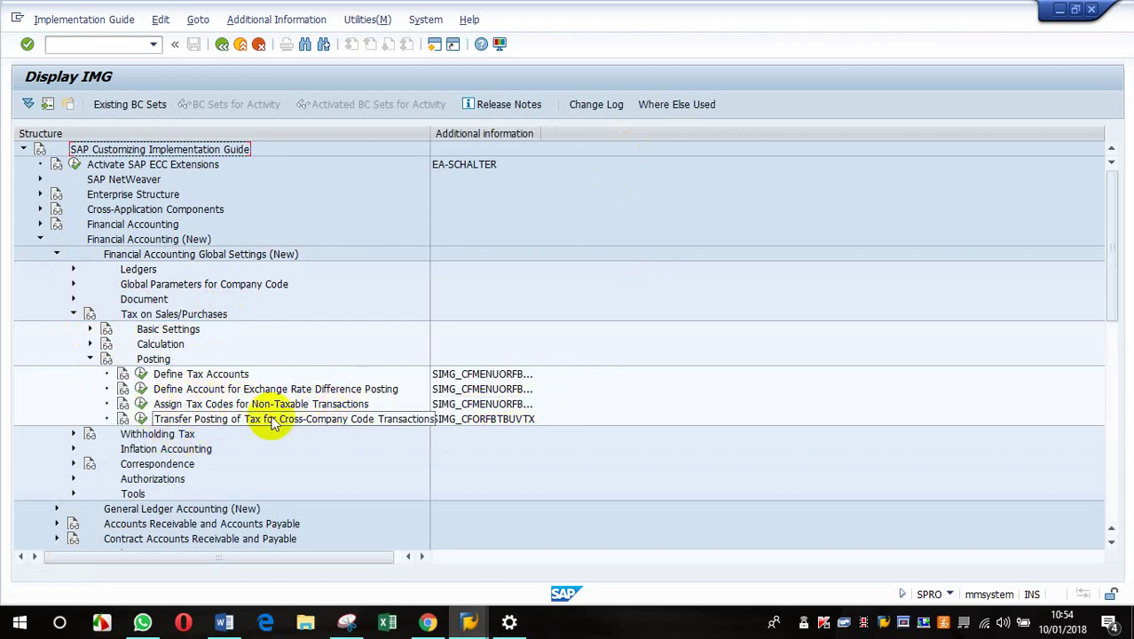
pyautogui.click(140, 404)
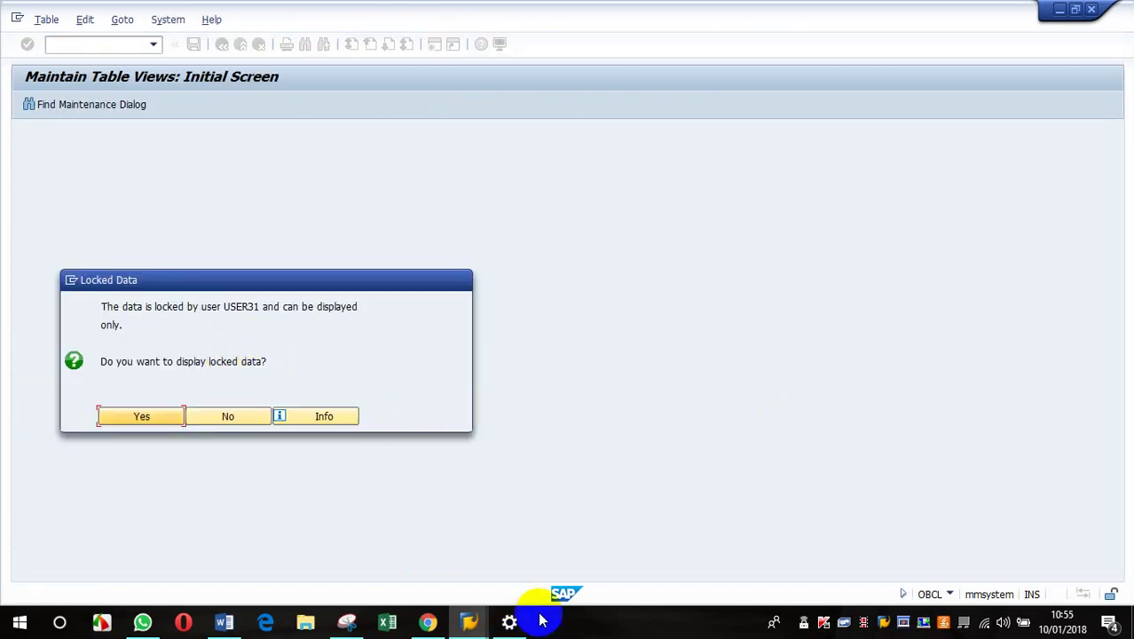
pyautogui.click(477, 623)
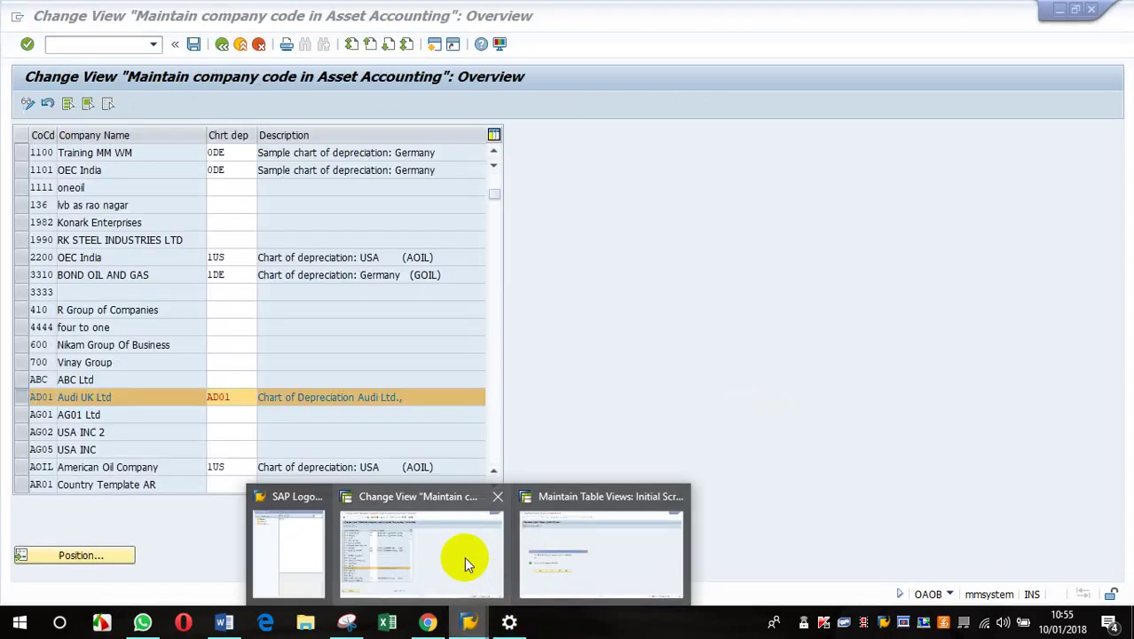
pyautogui.click(459, 554)
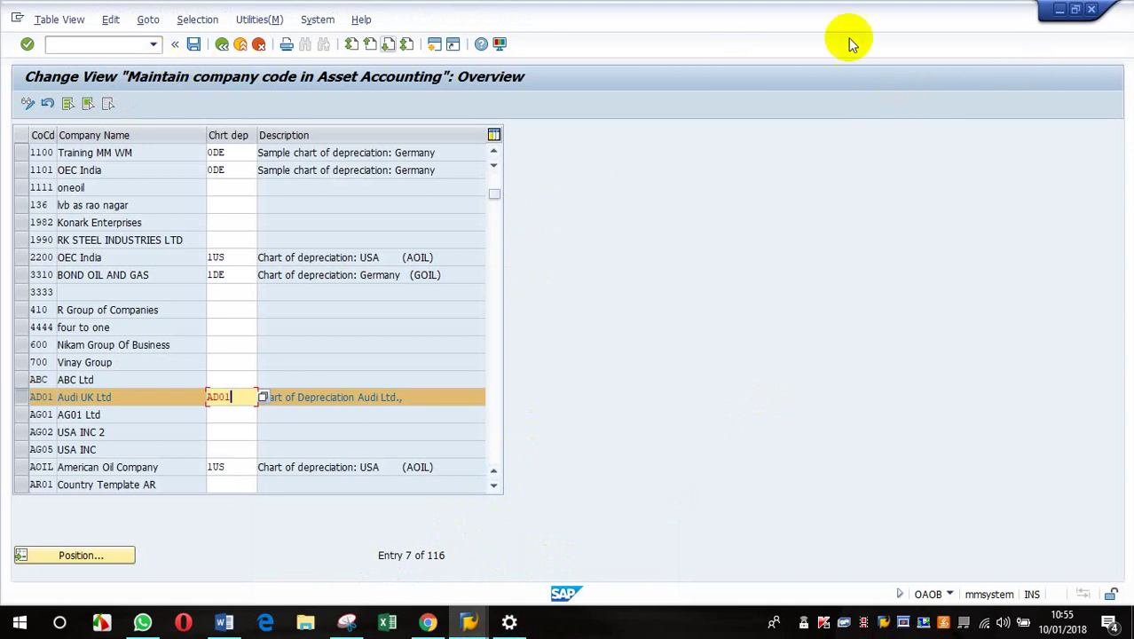
# Close the Asset Accounting company code session, decline displaying the locked data, and reopen Assign Tax Codes for Non-Taxable Transactions in the IMG.
pyautogui.click(1092, 11)
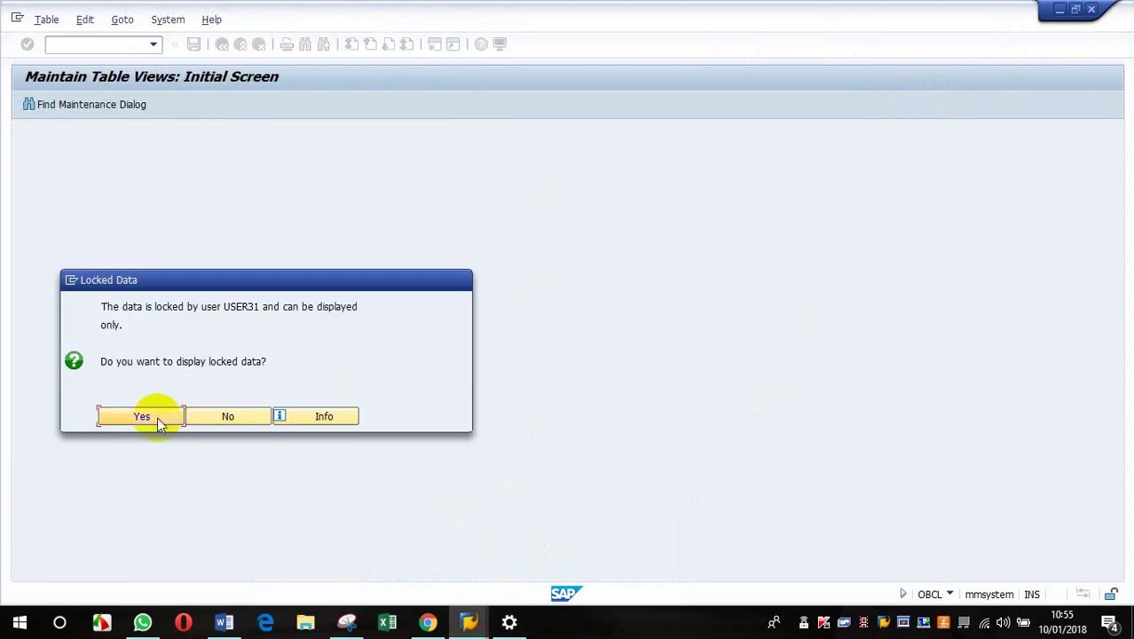
pyautogui.click(222, 425)
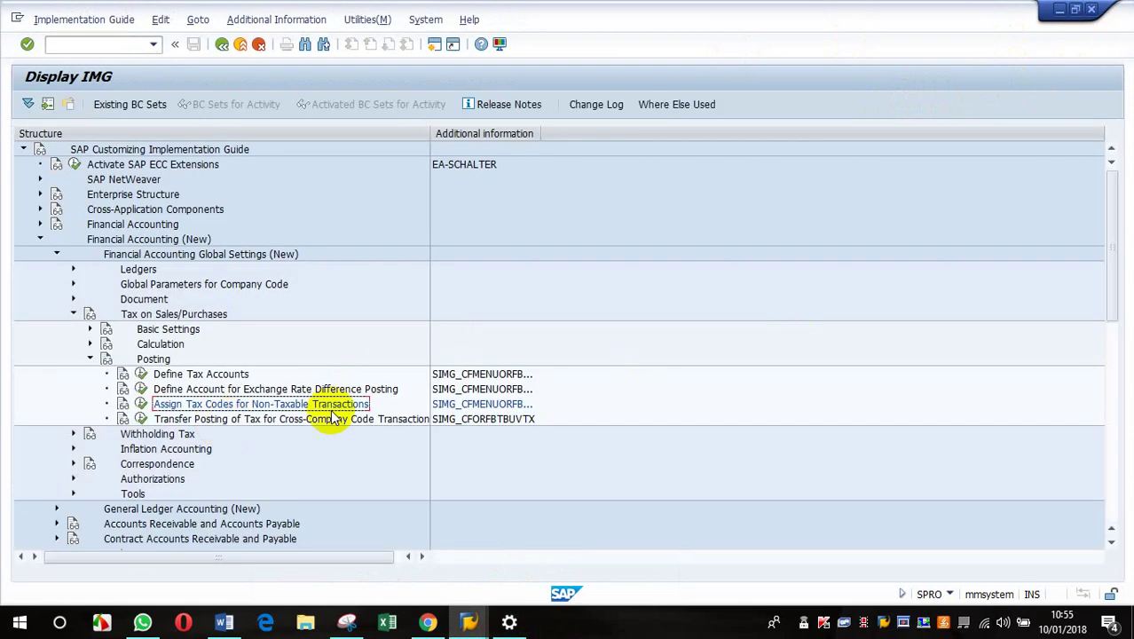
pyautogui.click(142, 406)
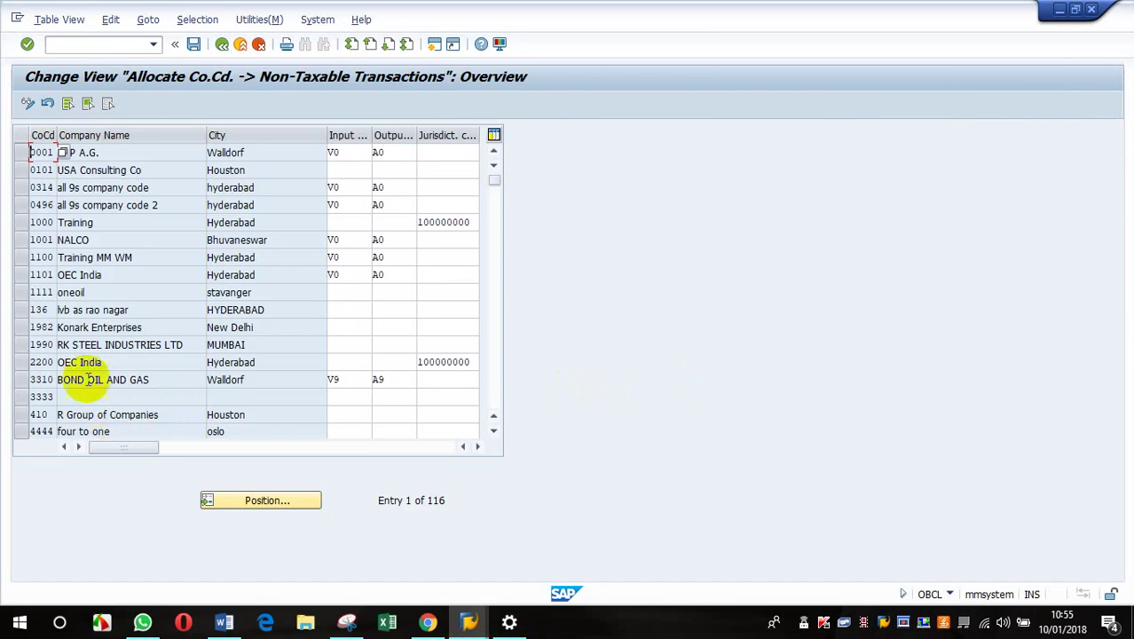
# Select company code AD01 and assign input tax code V0, Exempt from input VAT, from the possible entries.
pyautogui.scroll(-3, 168, 379)
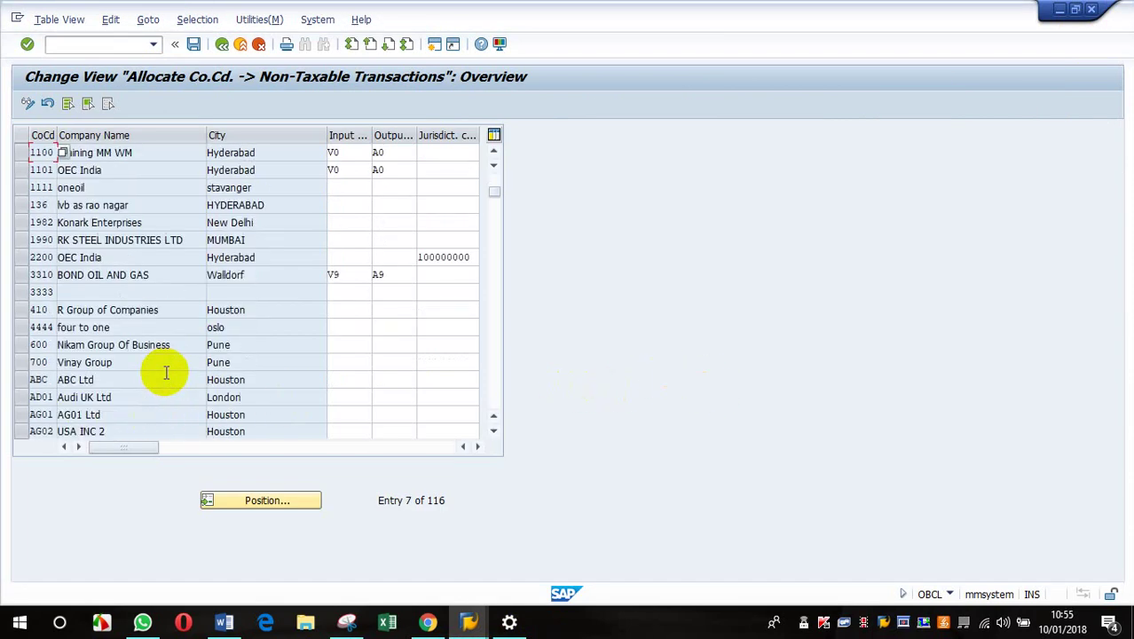
pyautogui.click(17, 345)
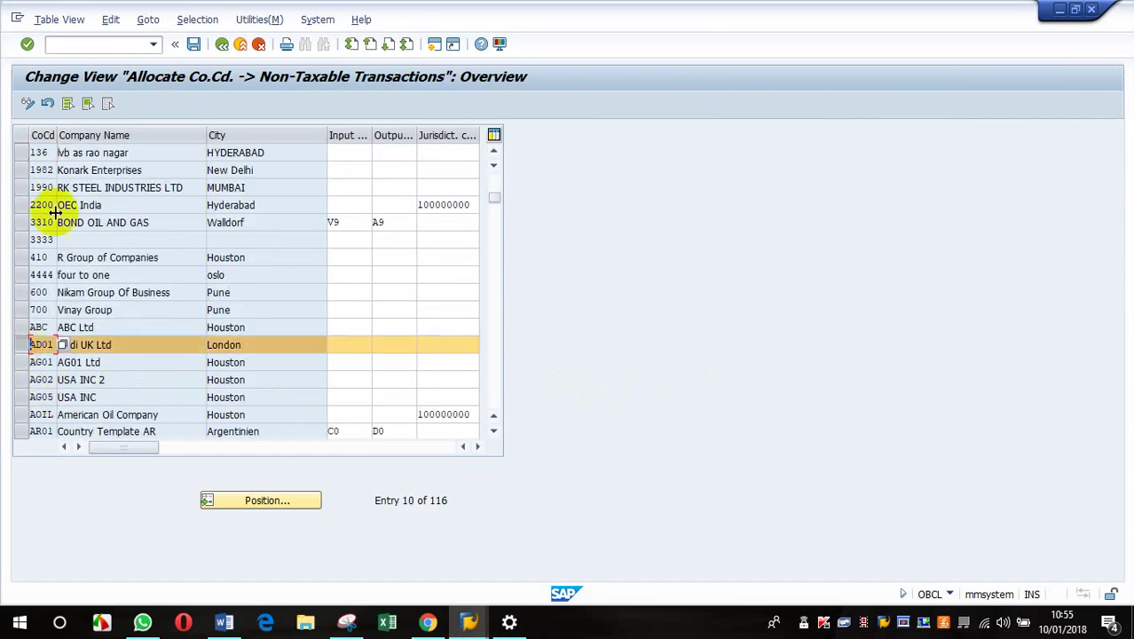
pyautogui.click(350, 344)
pyautogui.press('F4')
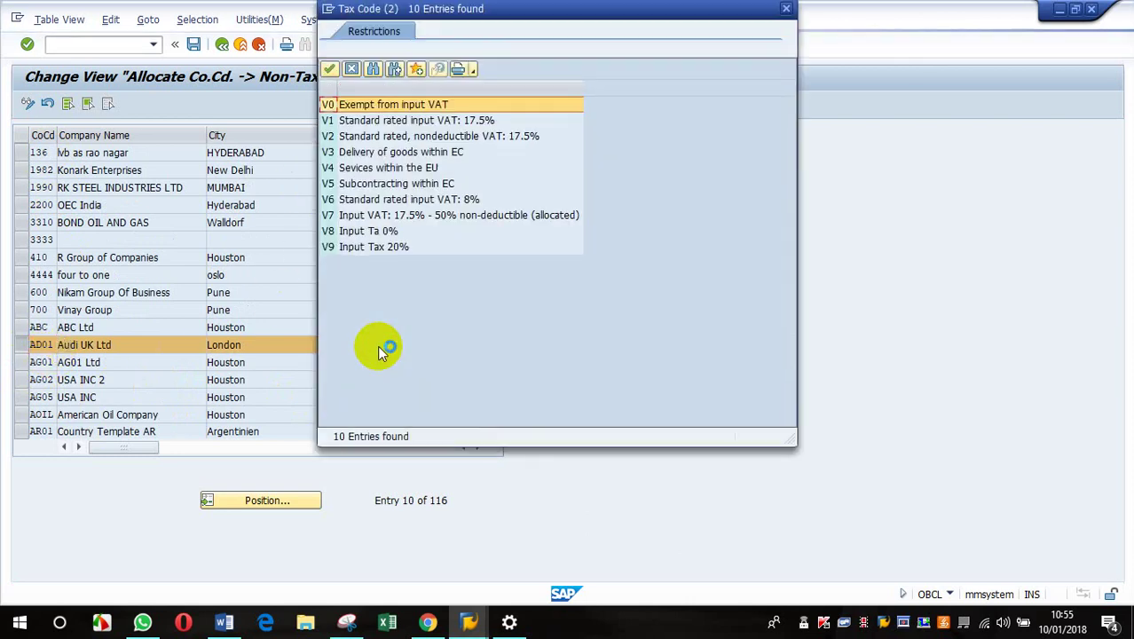
pyautogui.click(359, 106)
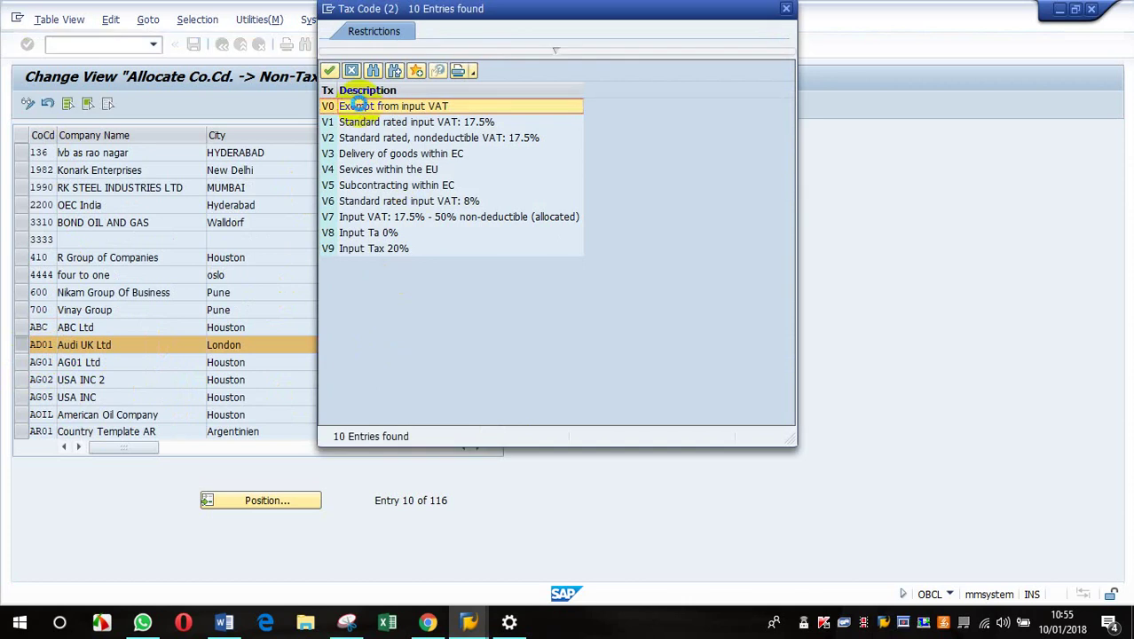
pyautogui.click(349, 344)
pyautogui.write('V0')
# Assign output tax code A0, Exempt from output VAT, to company code AD01 from the possible entries.
pyautogui.click(387, 345)
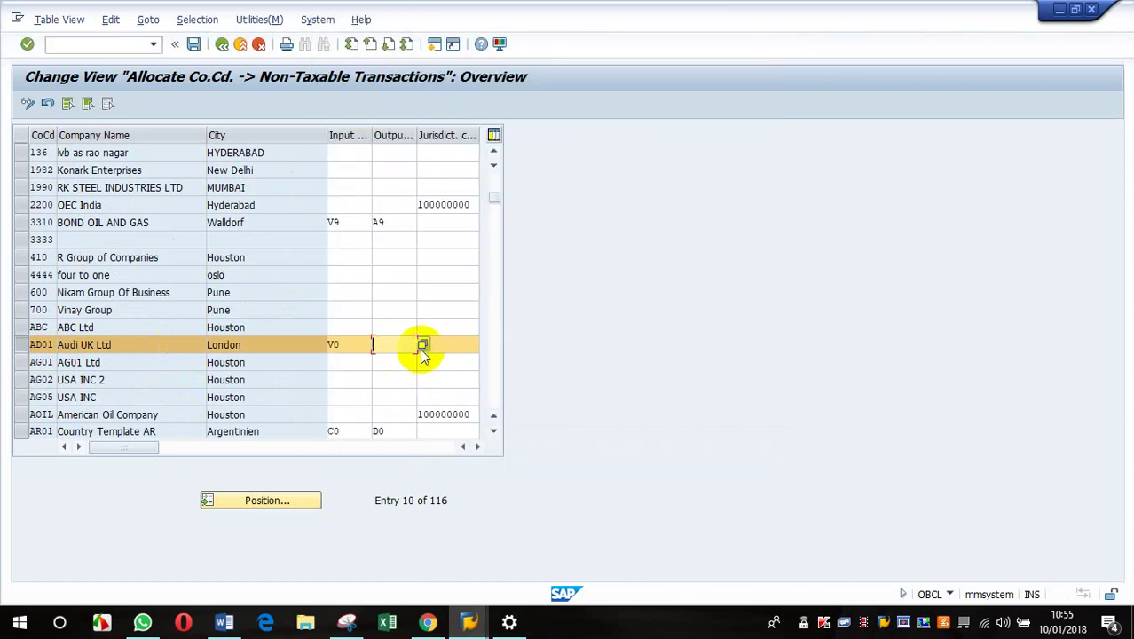
pyautogui.press('F4')
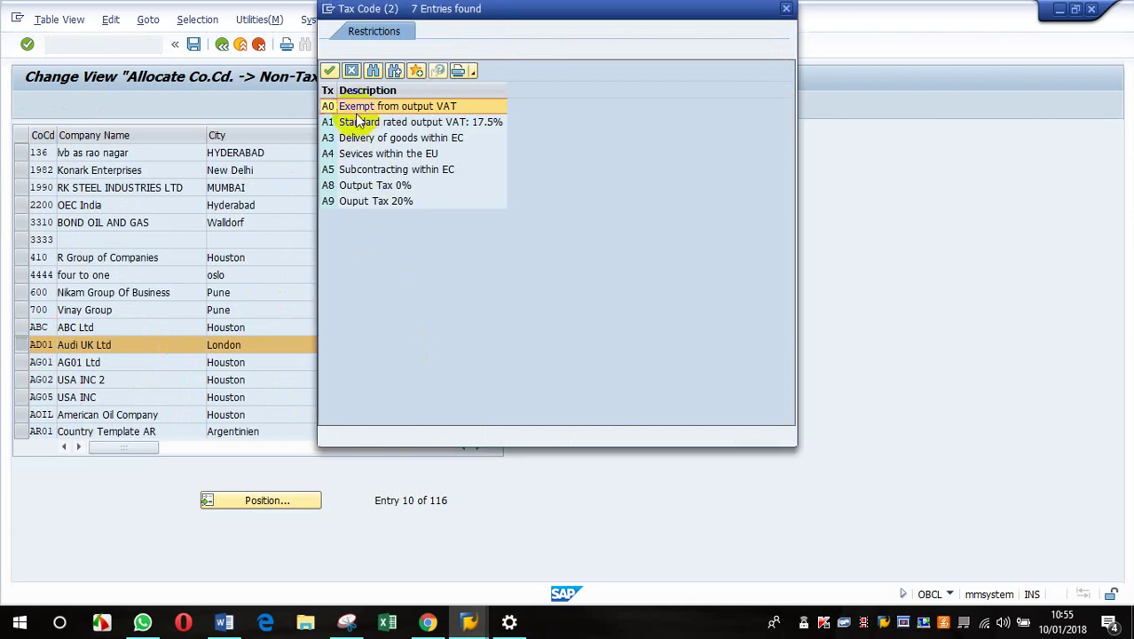
pyautogui.doubleClick(357, 111)
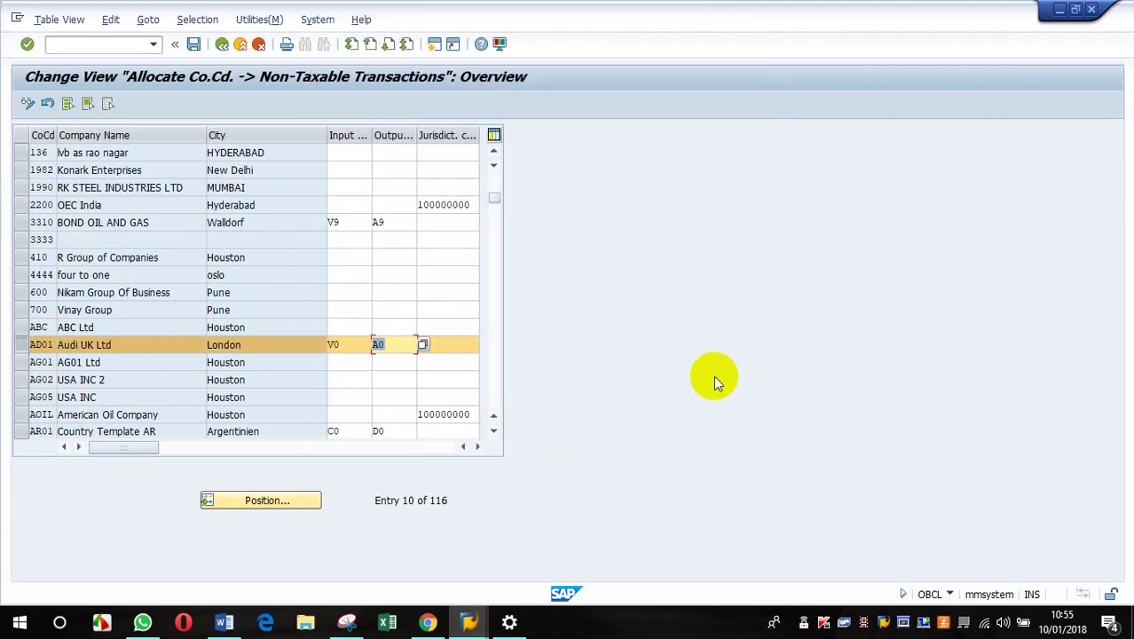
# Save the non-taxable tax codes for AD01 under the proposed customizing request and return to the IMG structure.
pyautogui.click(27, 47)
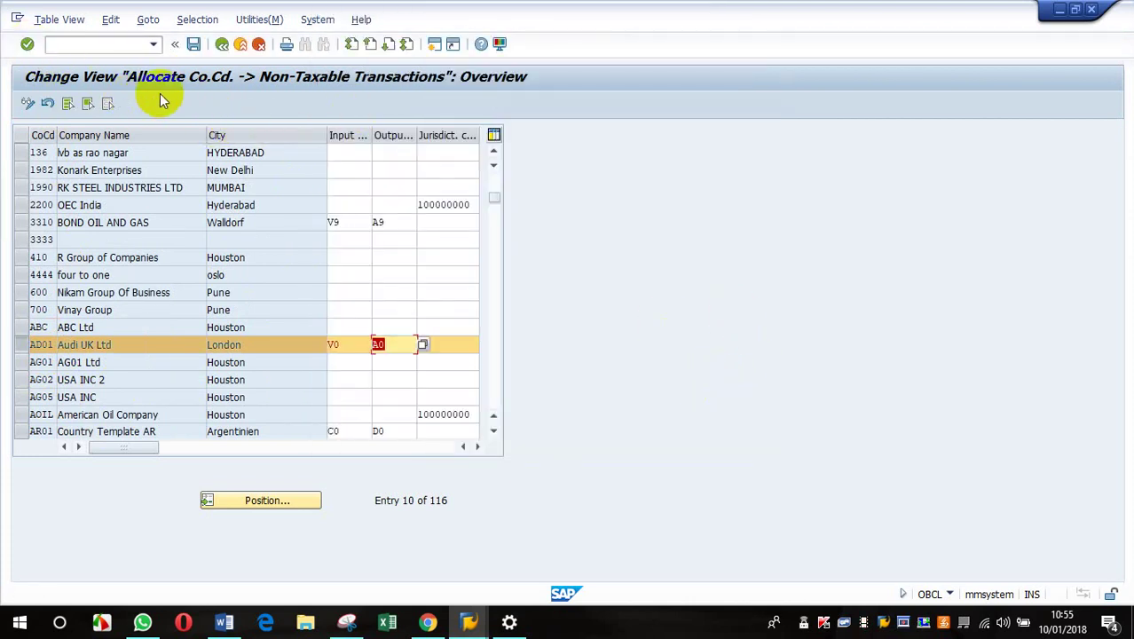
pyautogui.click(195, 44)
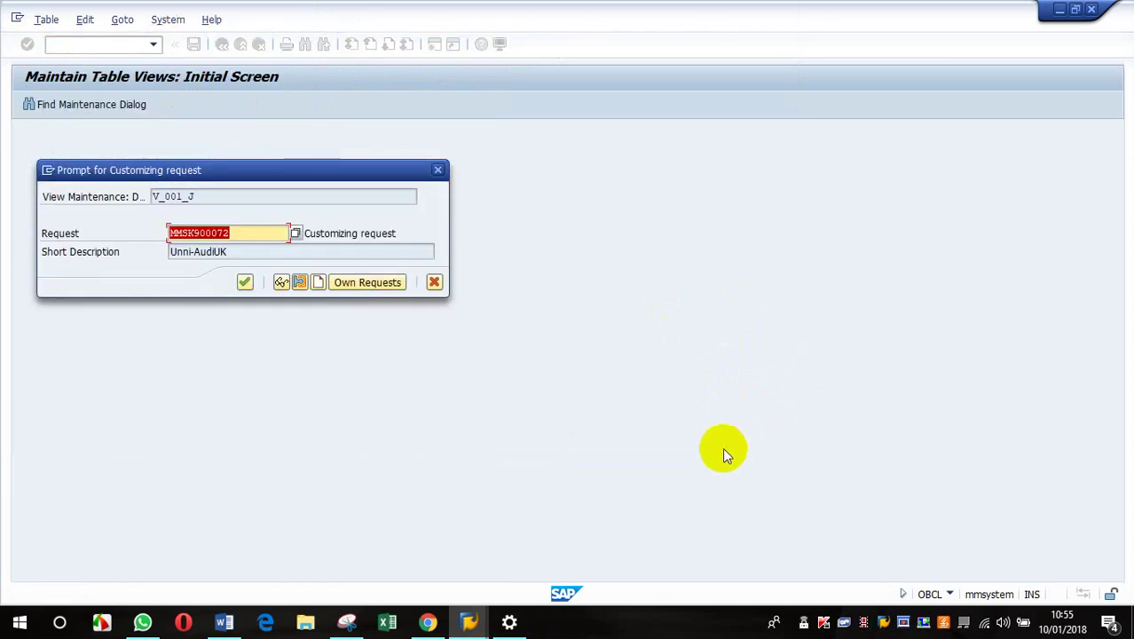
pyautogui.click(245, 282)
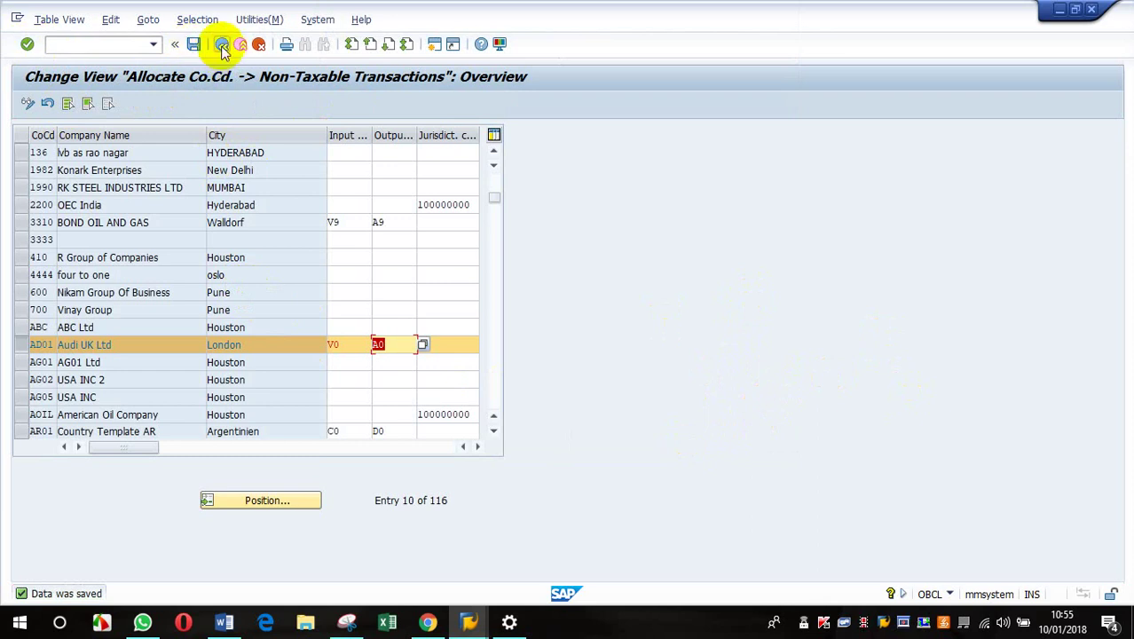
pyautogui.click(221, 46)
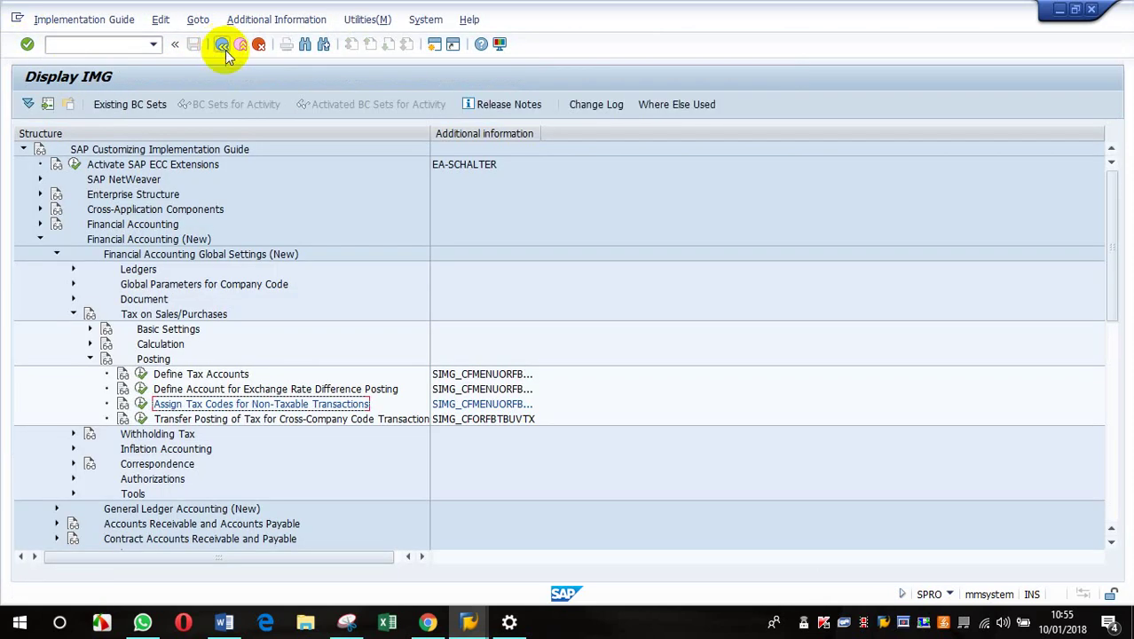
pyautogui.click(39, 238)
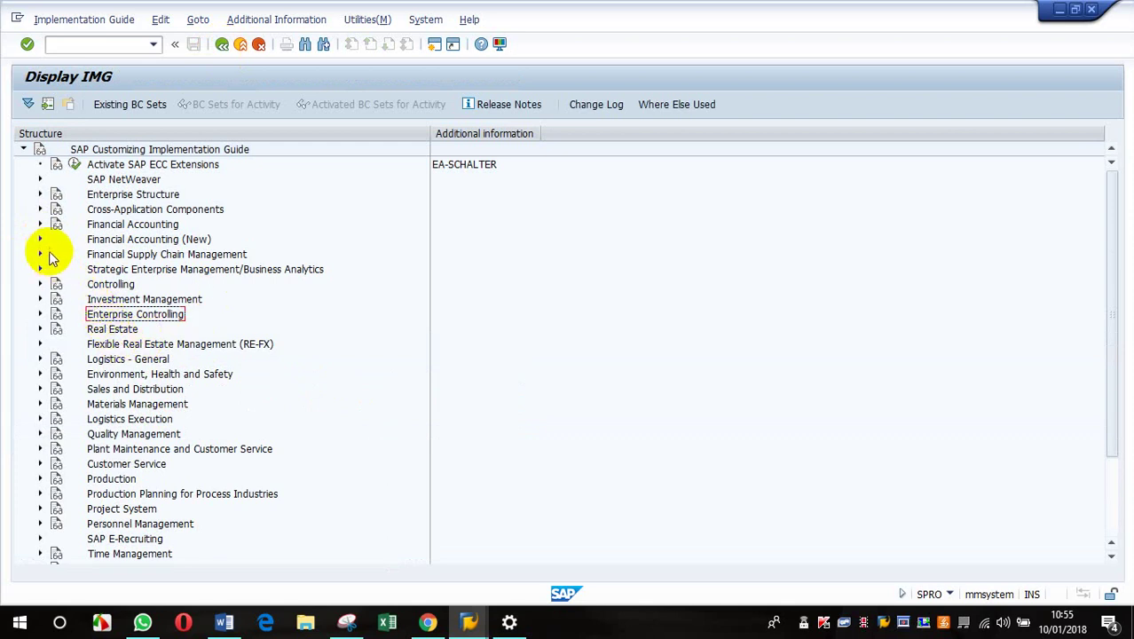
pyautogui.click(39, 239)
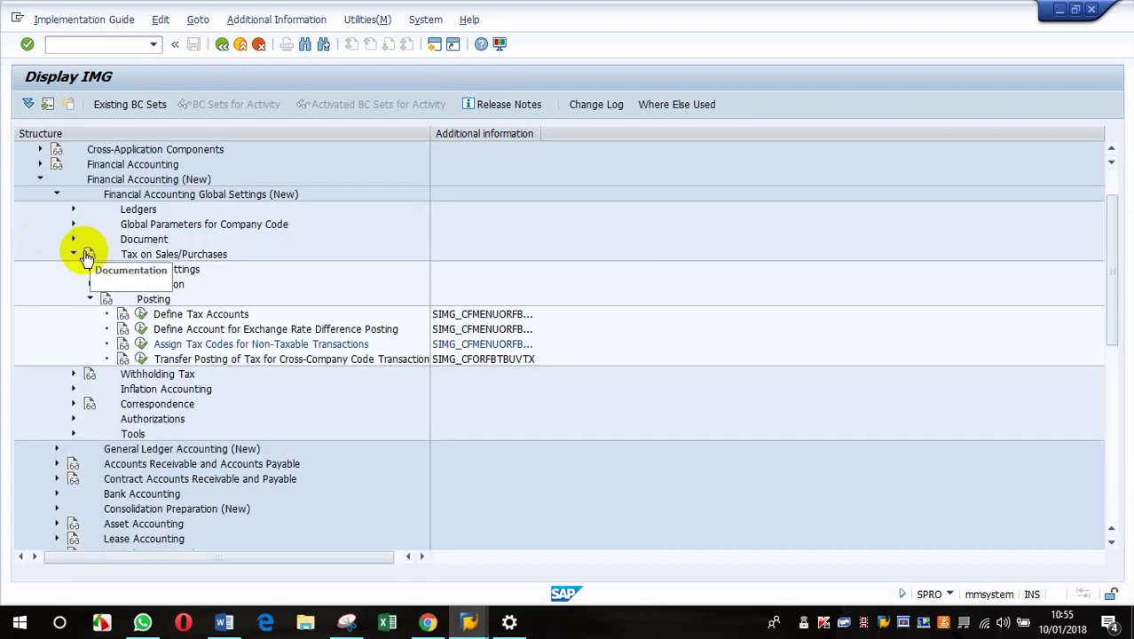
pyautogui.click(39, 179)
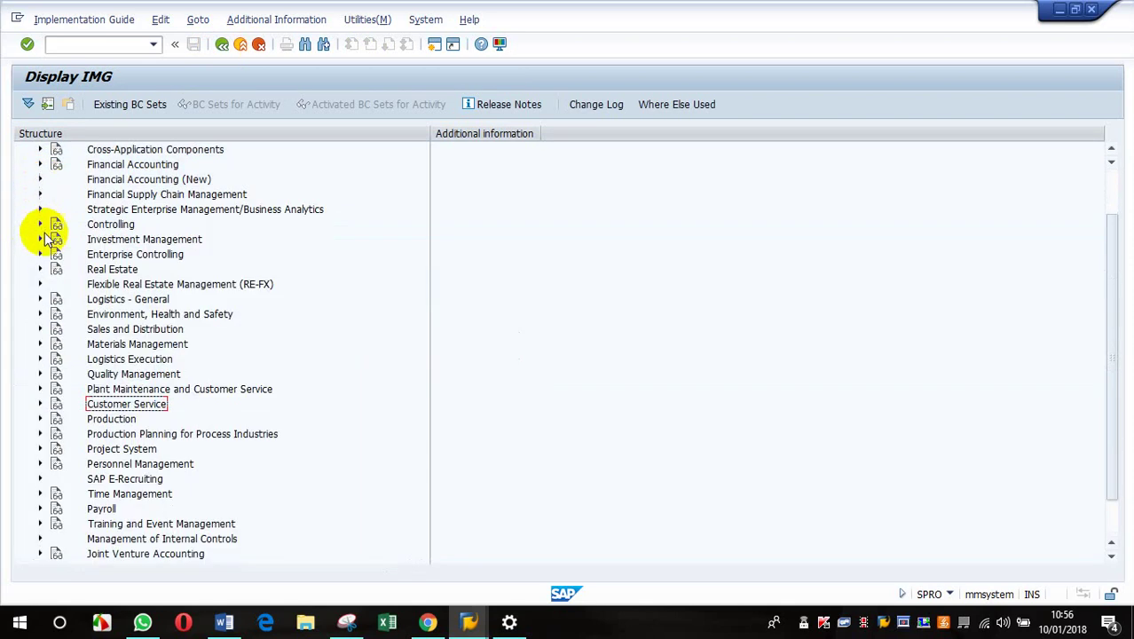
pyautogui.scroll(1, 415, 339)
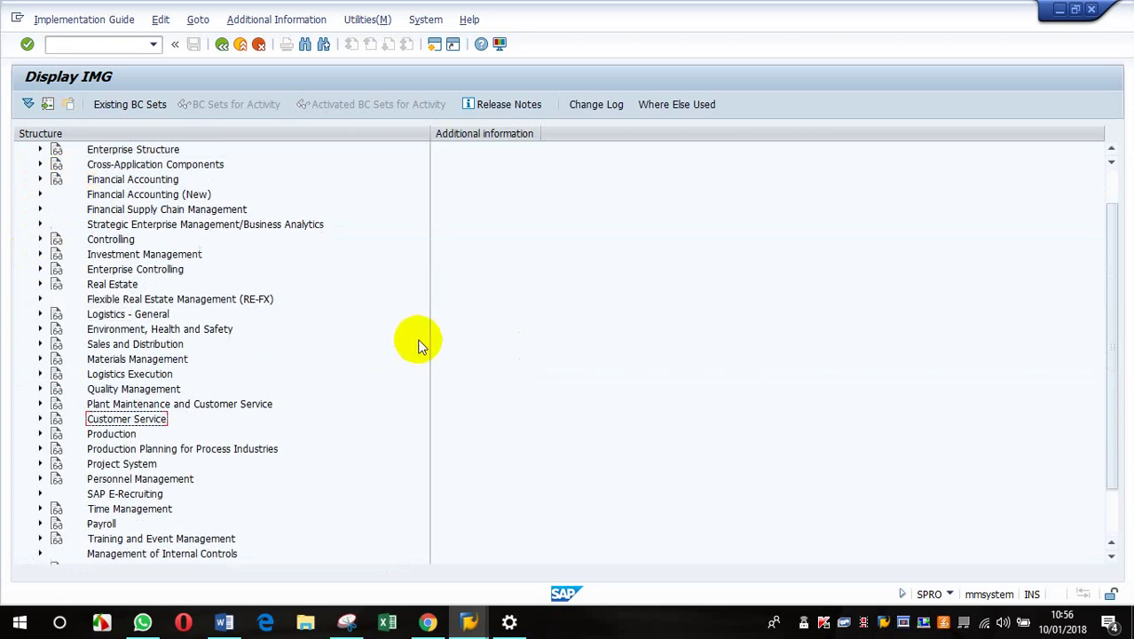
pyautogui.click(39, 194)
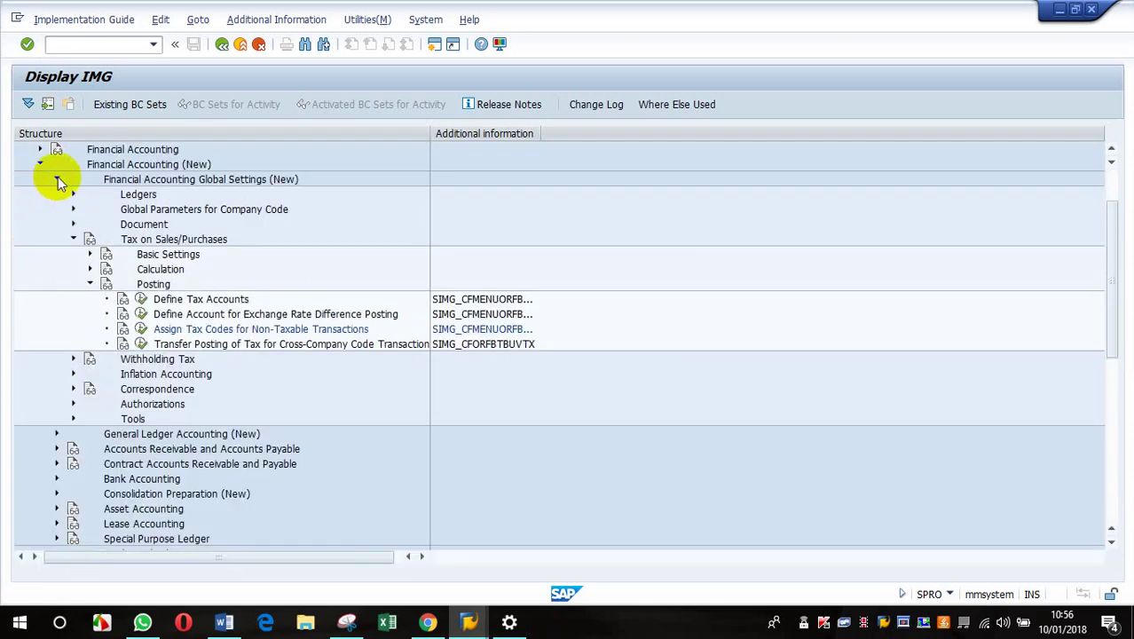
# Collapse Financial Accounting Global Settings (New) and open Assign Chart of Depreciation to Company Code under Asset Accounting's Organizational Structures.
pyautogui.click(56, 180)
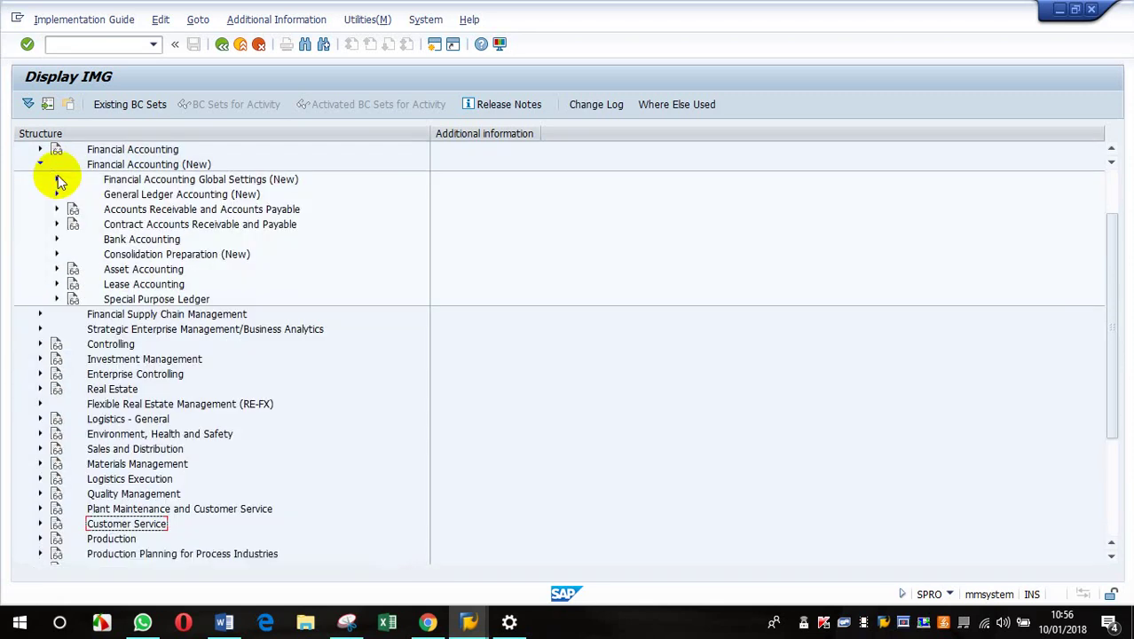
pyautogui.click(56, 270)
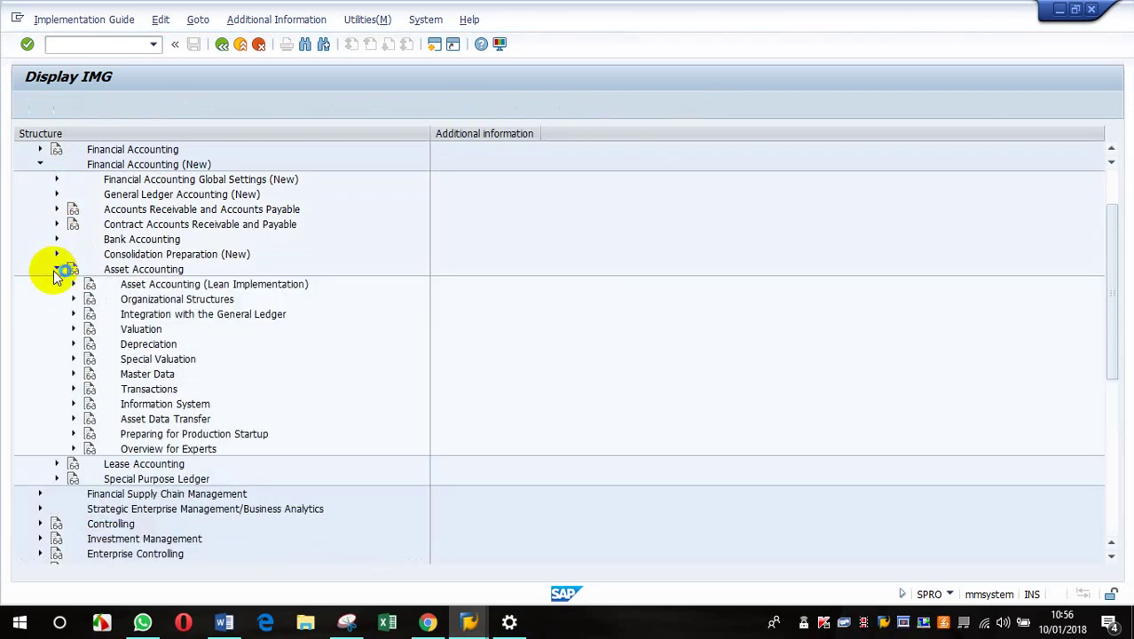
pyautogui.click(73, 299)
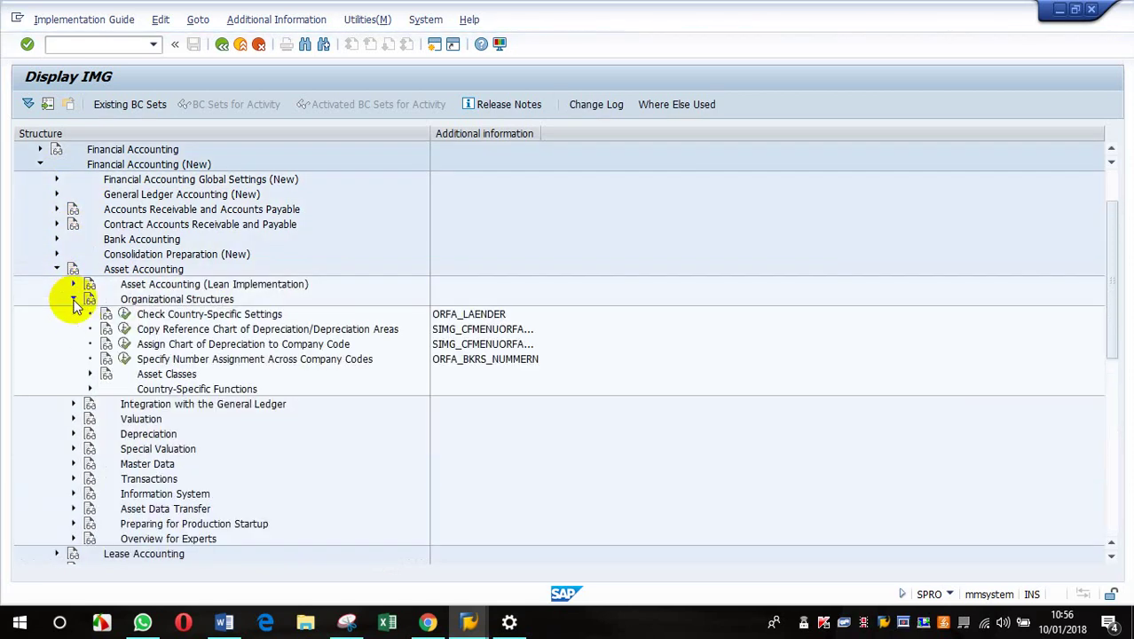
pyautogui.click(125, 344)
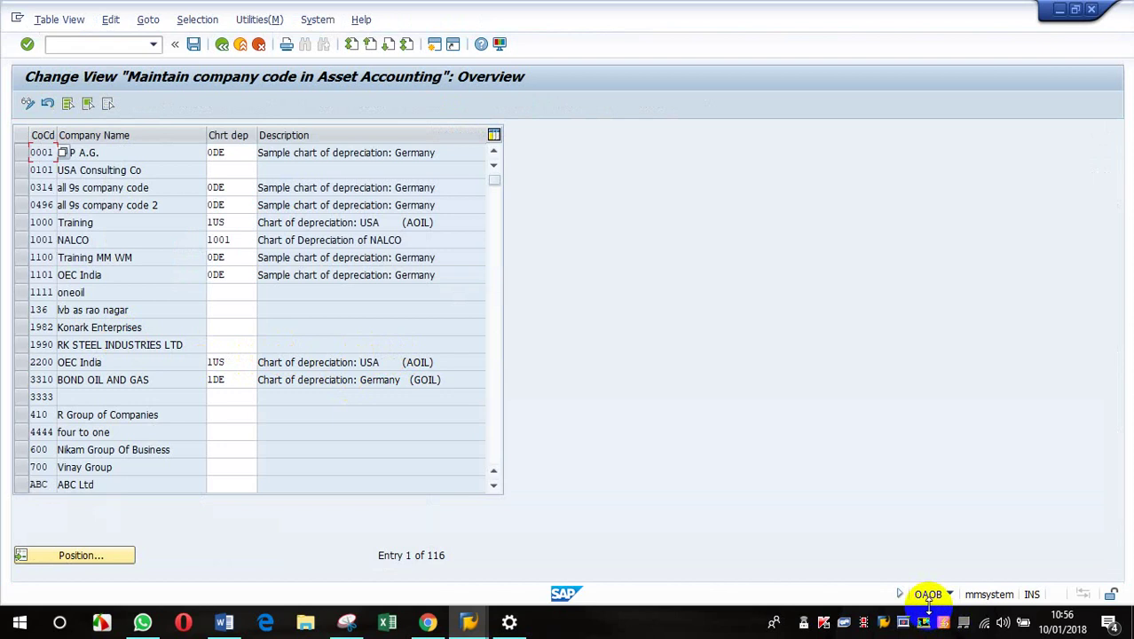
# Enter chart of depreciation AD01 for company code AD01, Audi UK Ltd.
pyautogui.scroll(-1, 185, 417)
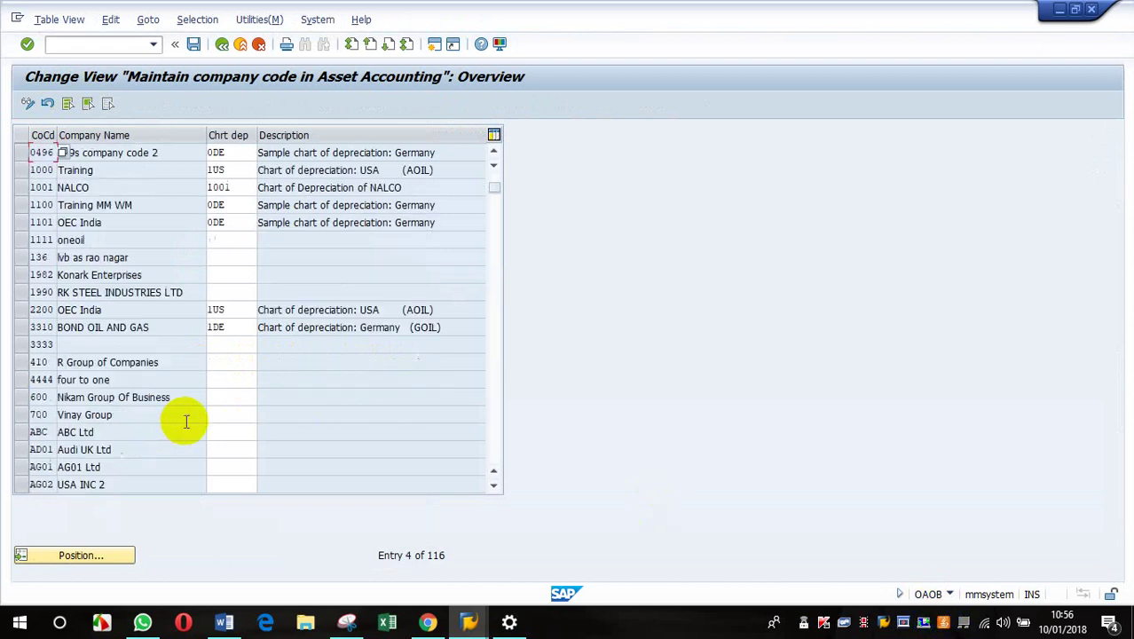
pyautogui.click(20, 449)
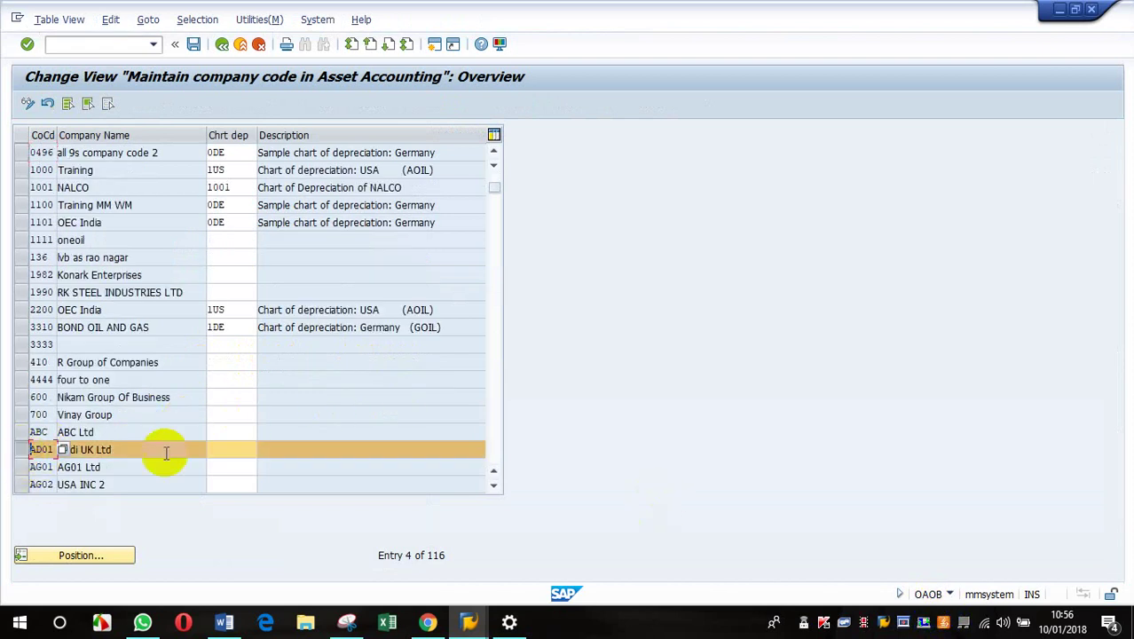
pyautogui.click(223, 447)
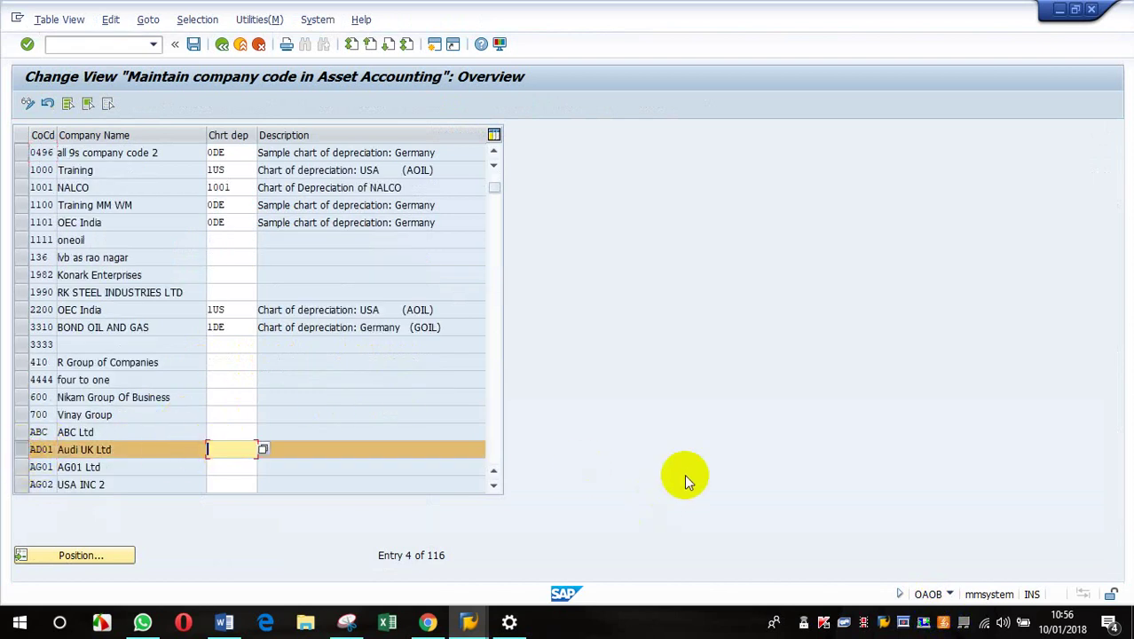
pyautogui.write('AD0')
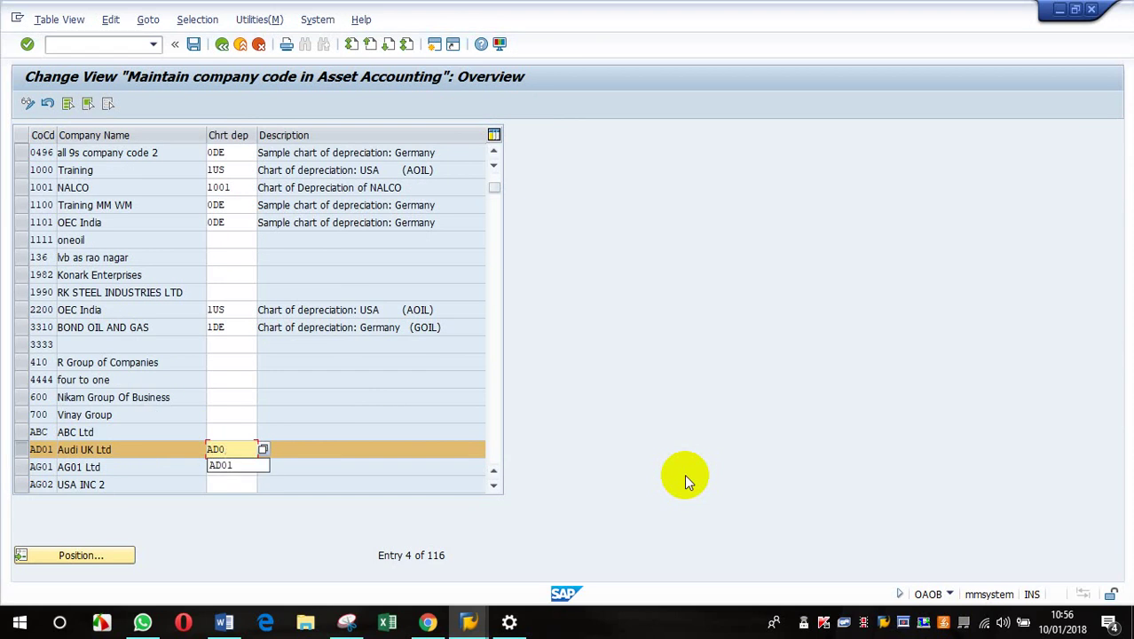
pyautogui.write('1')
# Validate the chart of depreciation entry for AD01 and save it under the proposed customizing request.
pyautogui.click(26, 43)
pyautogui.click(193, 43)
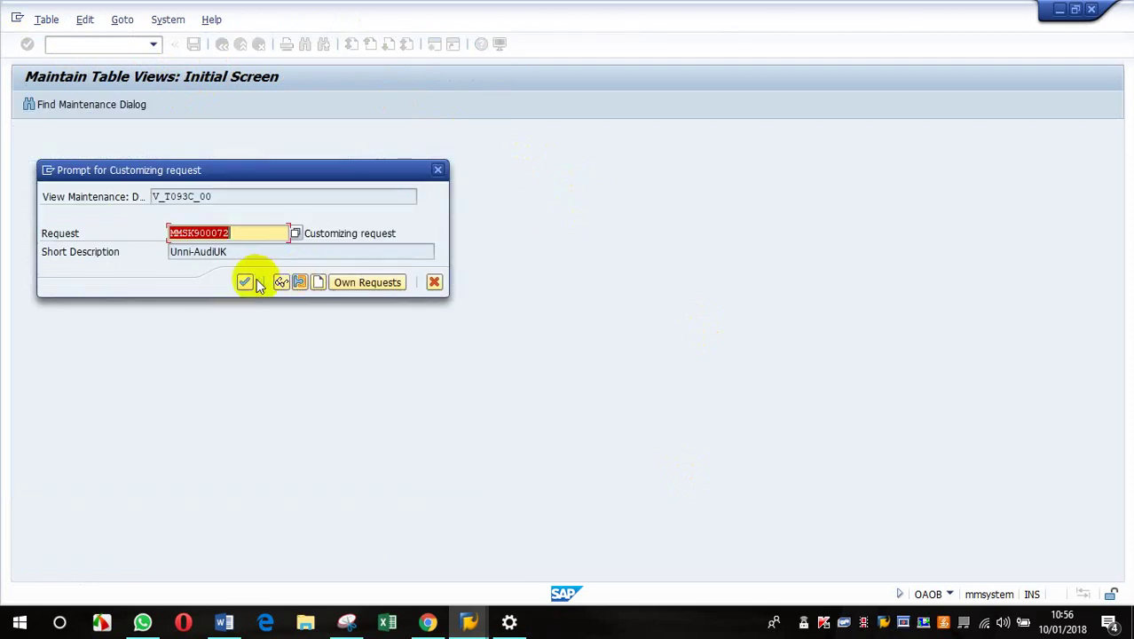
pyautogui.click(245, 282)
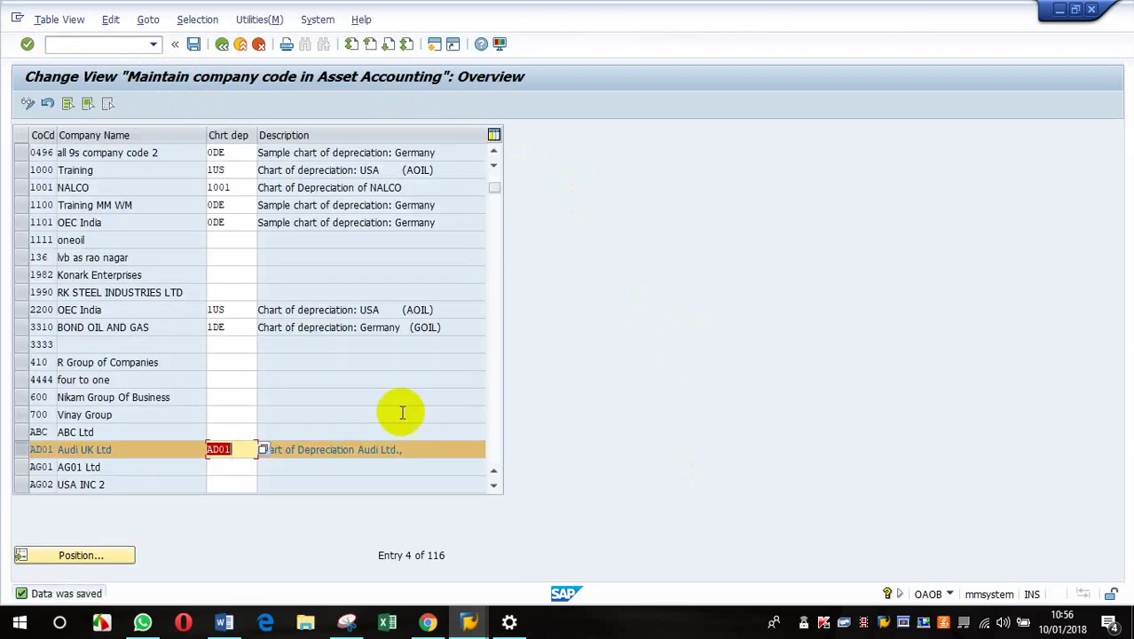